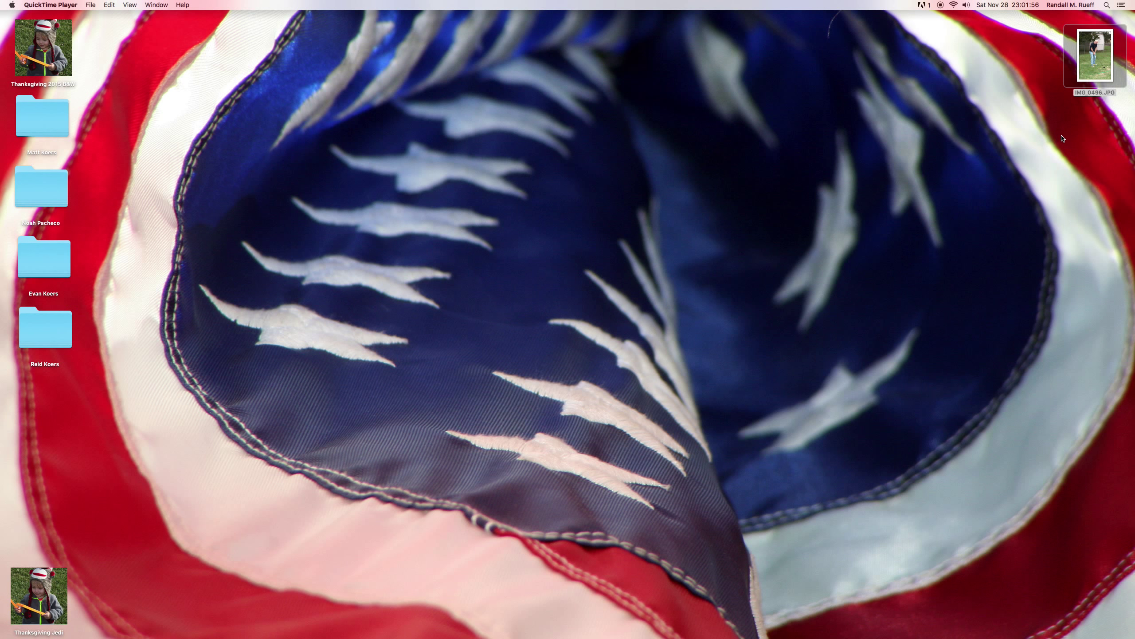
# Step: Preview the golf photo from the desktop, move it to mid-screen, then close it
pyautogui.click(1093, 85)
pyautogui.doubleClick(1098, 66)
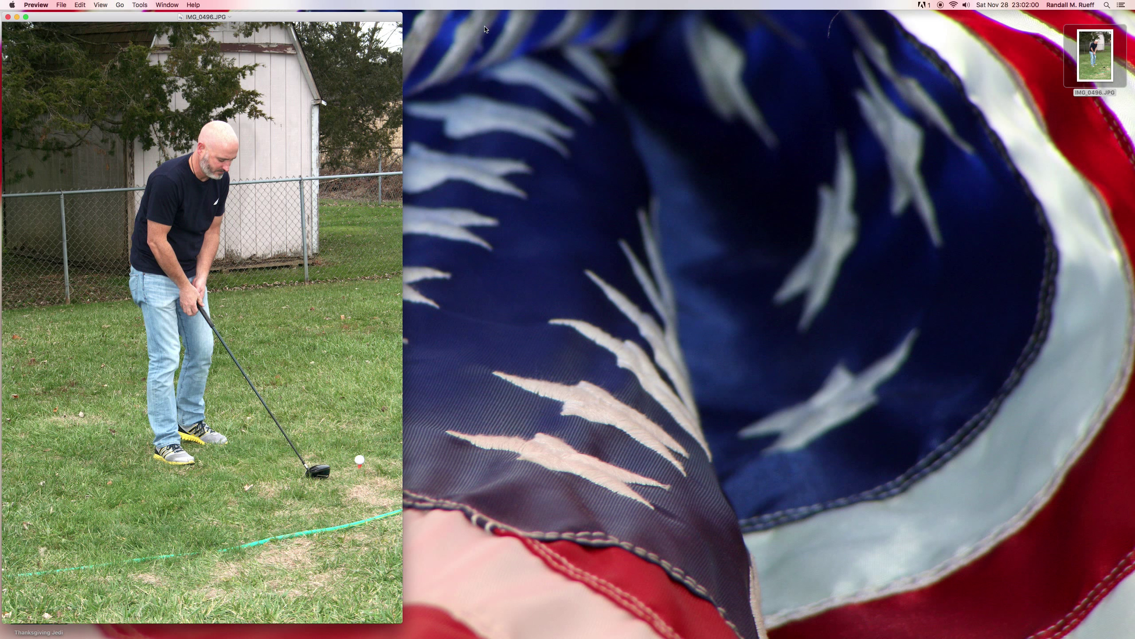
pyautogui.moveTo(307, 13); pyautogui.dragTo(616, 24)
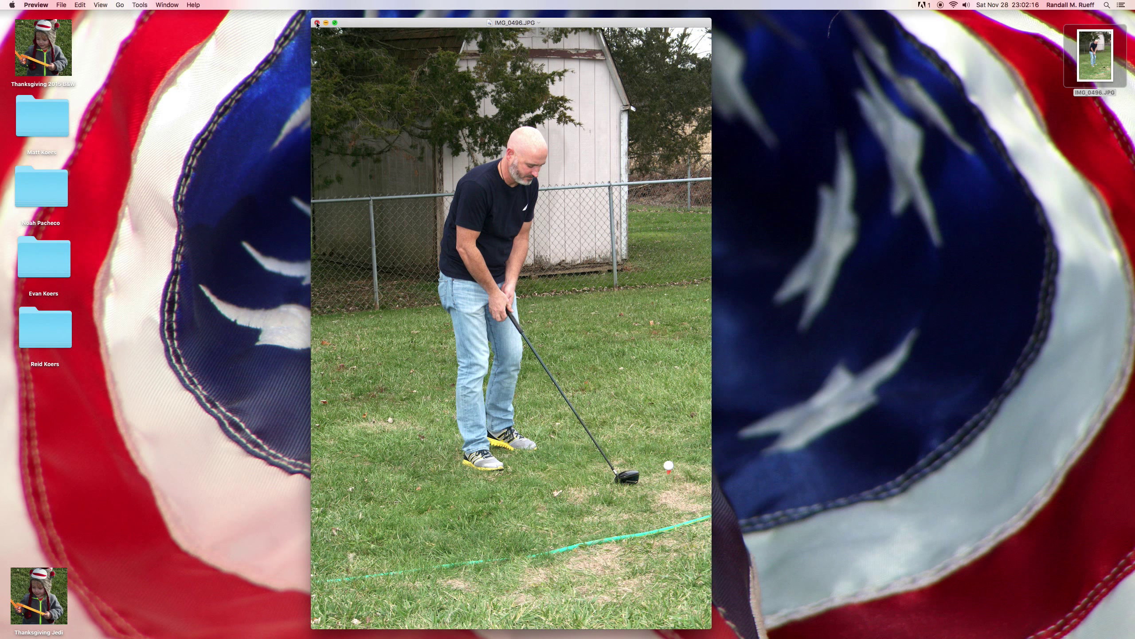
pyautogui.click(317, 22)
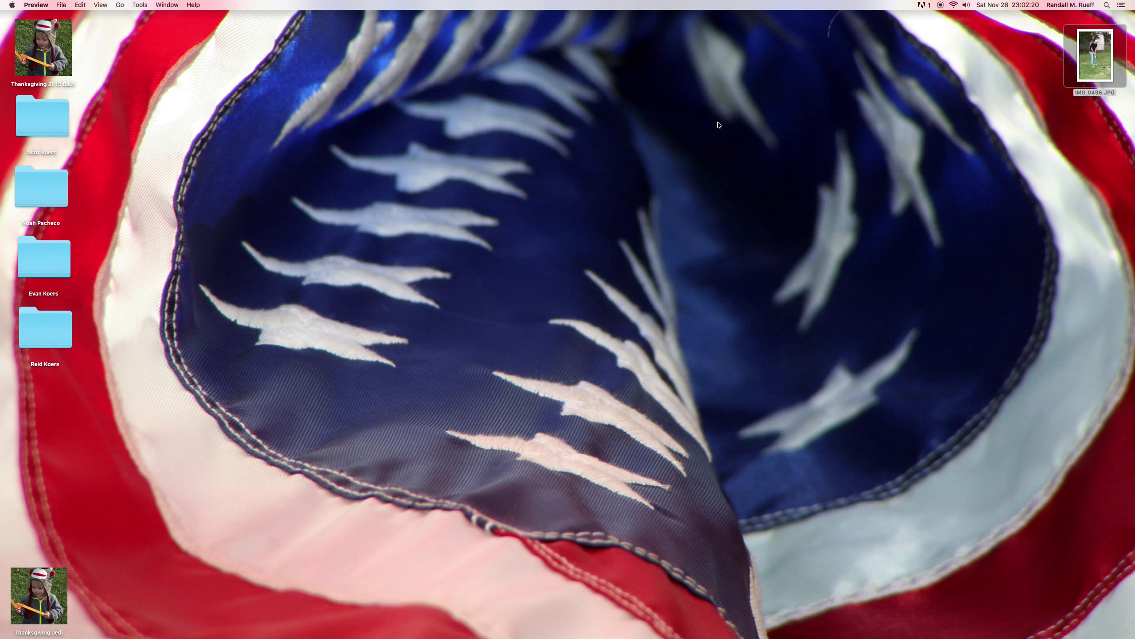
# Step: Open IMG_0496.JPG in Photoshop, centre its window, and select the Spot Healing Brush
pyautogui.click(1071, 216)
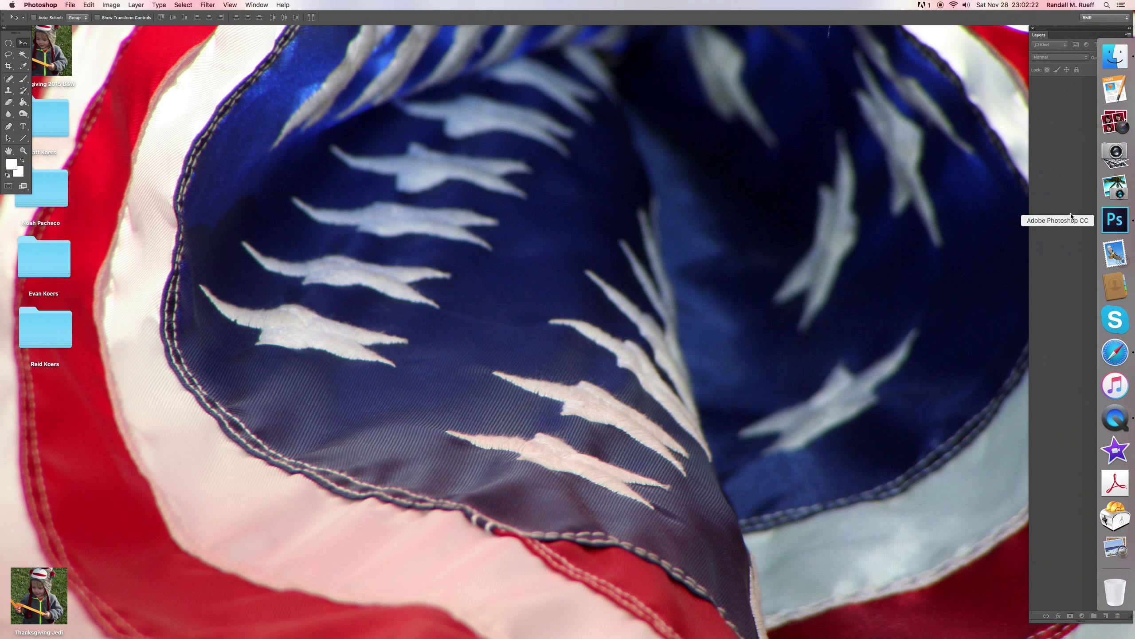
pyautogui.click(70, 4)
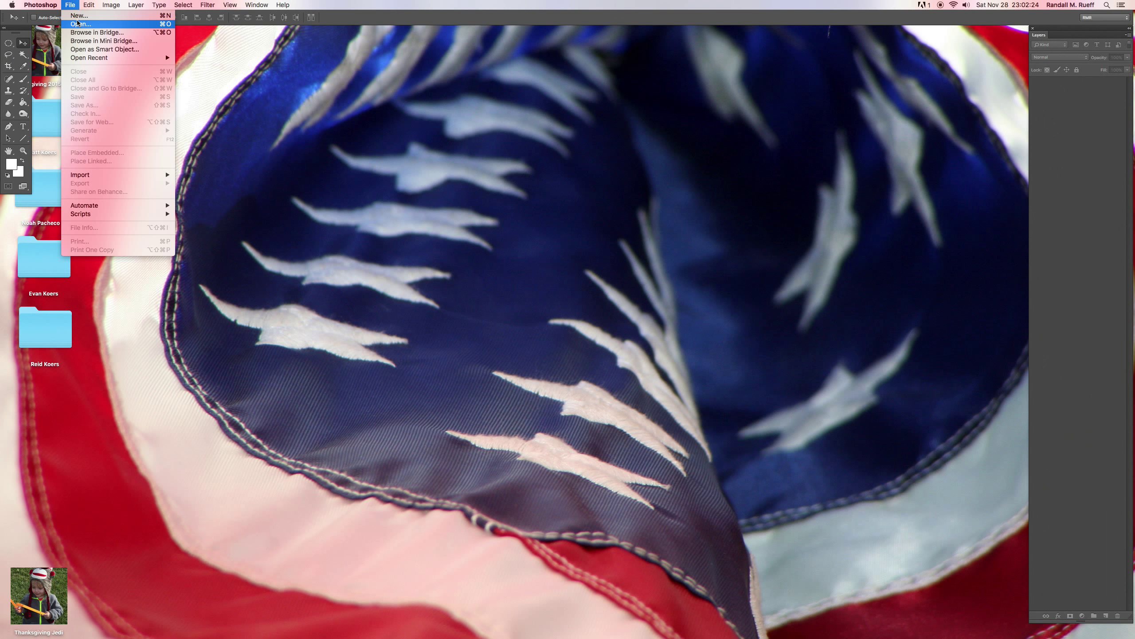
pyautogui.click(76, 24)
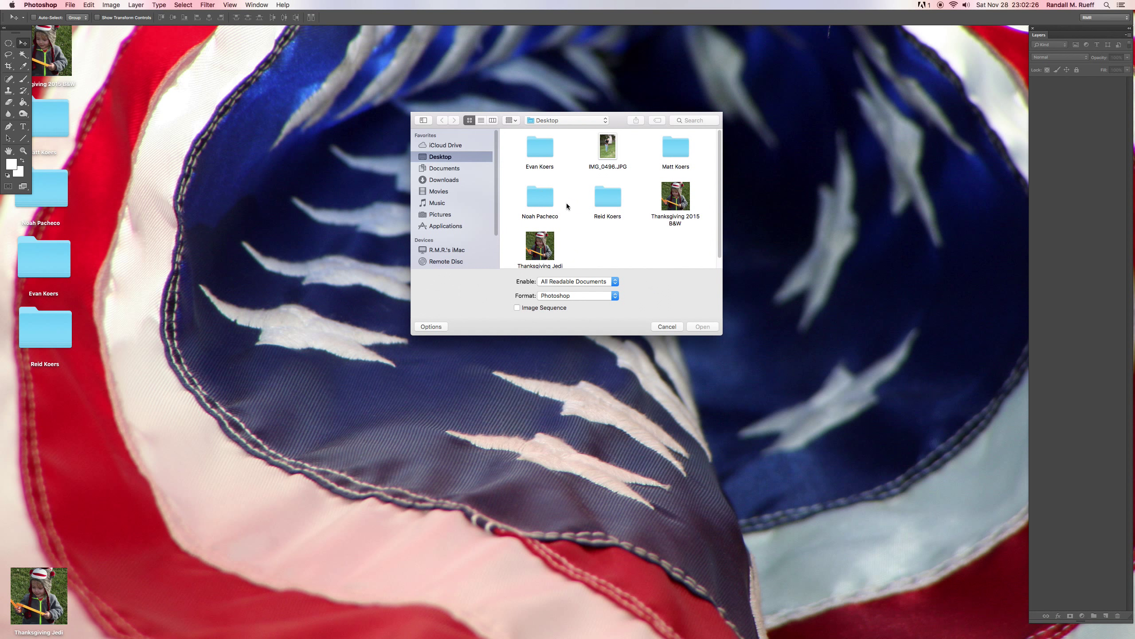
pyautogui.doubleClick(608, 150)
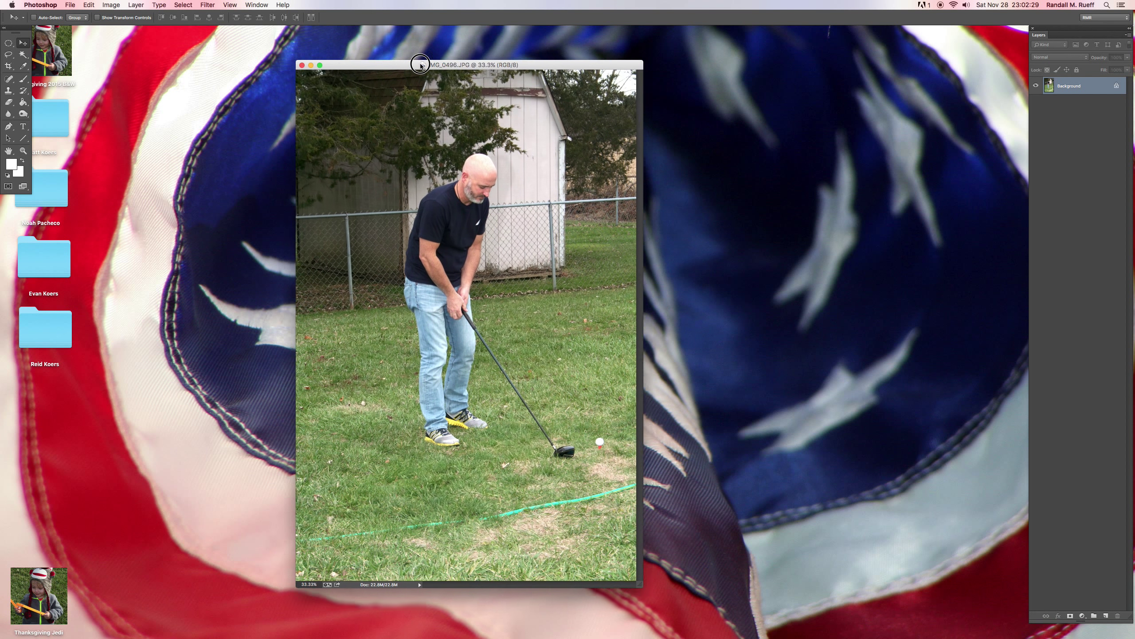
pyautogui.moveTo(168, 33); pyautogui.dragTo(466, 73)
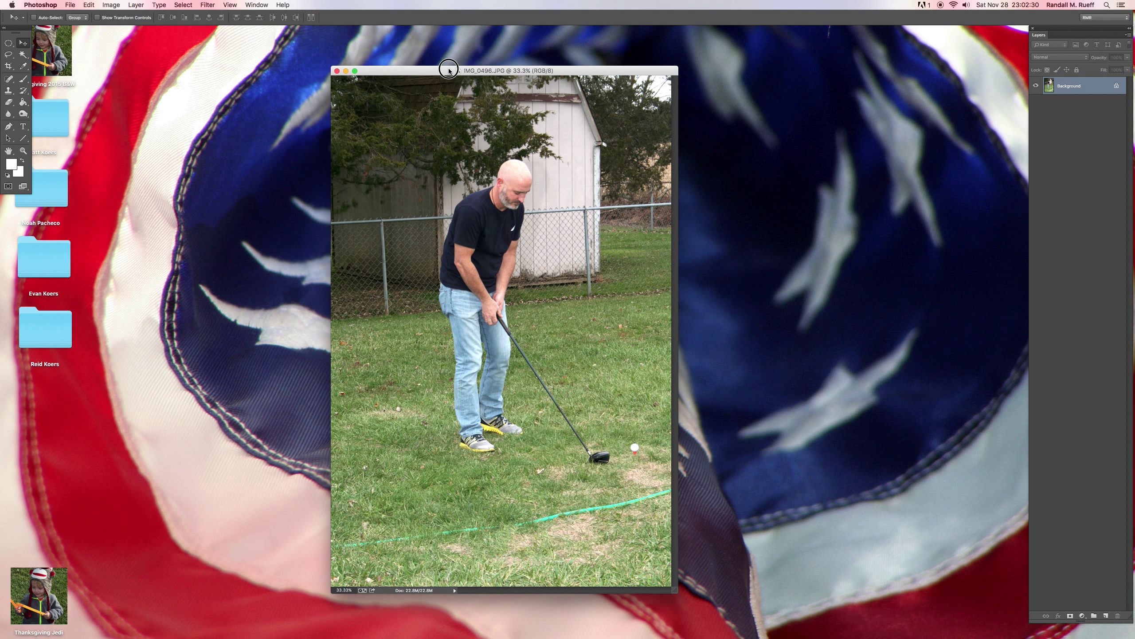
pyautogui.click(9, 79)
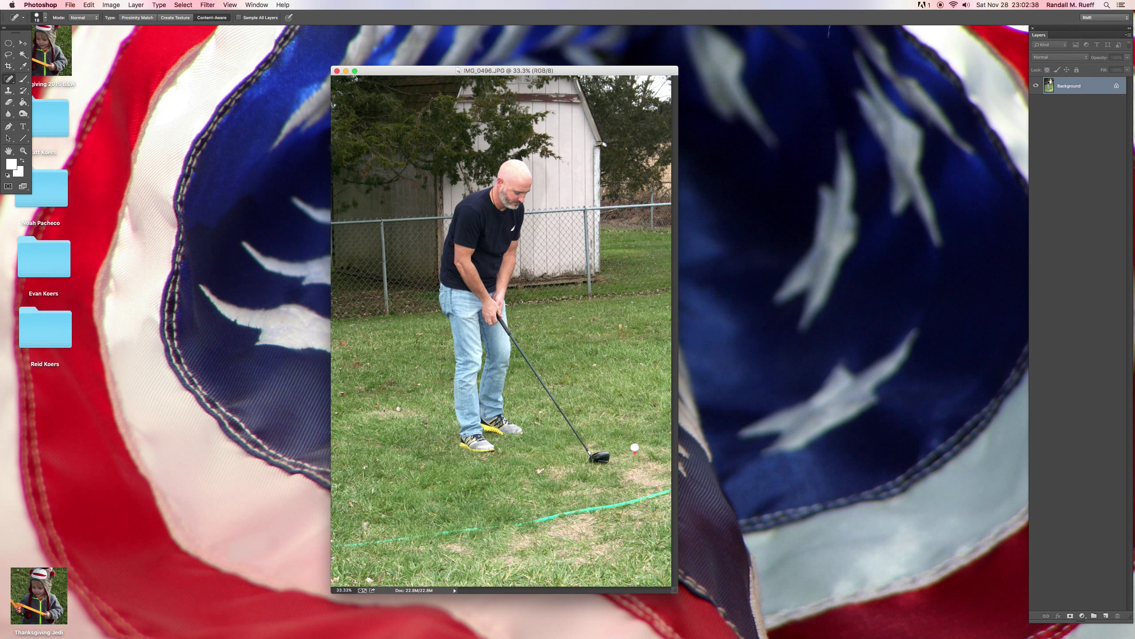
# Step: Show the Brush panel with its Brush Presets list
pyautogui.click(256, 5)
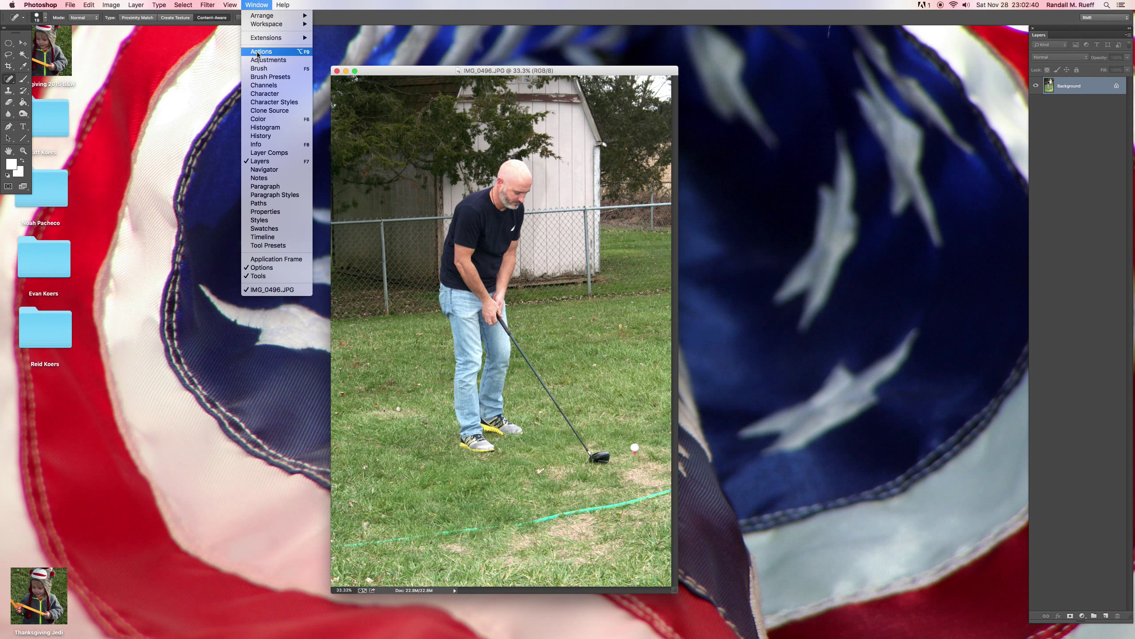
pyautogui.click(264, 71)
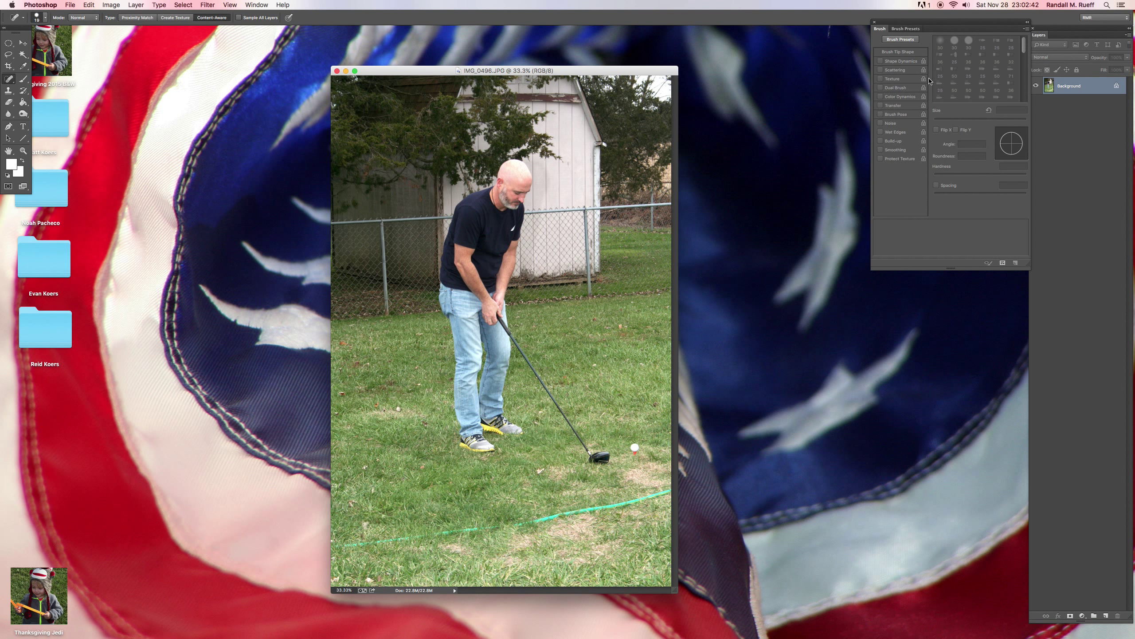
pyautogui.click(900, 40)
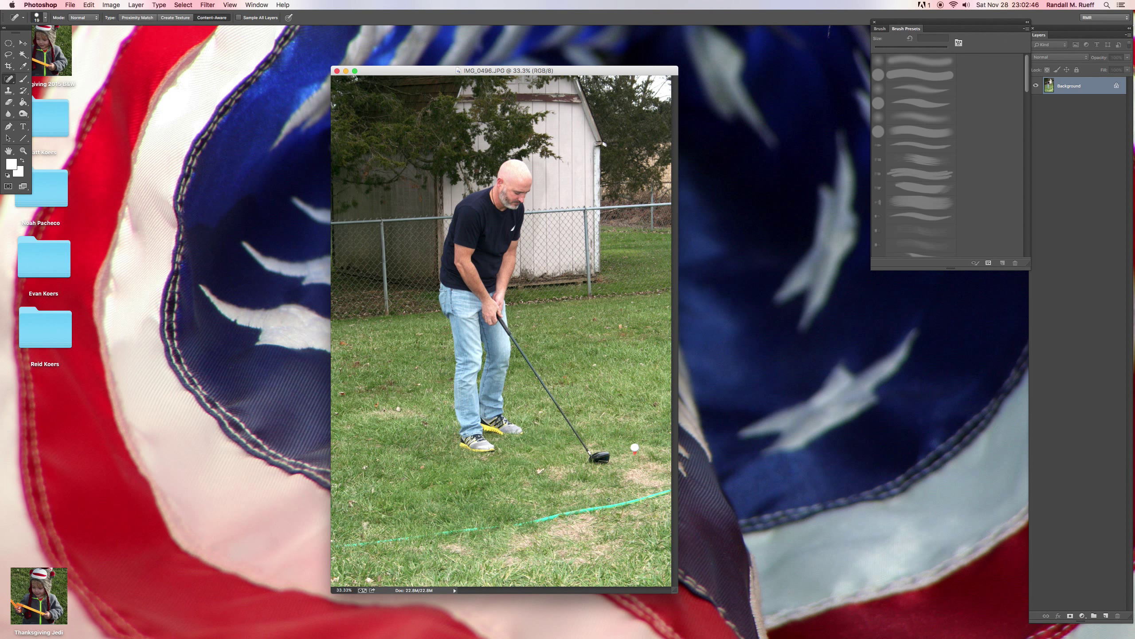
# Step: Spot-heal the green hose out of the lawn and save the JPEG
pyautogui.moveTo(604, 510)
pyautogui.mouseDown()
pyautogui.moveTo(530, 521)
pyautogui.moveTo(668, 493)
pyautogui.moveTo(600, 507)
pyautogui.mouseUp()
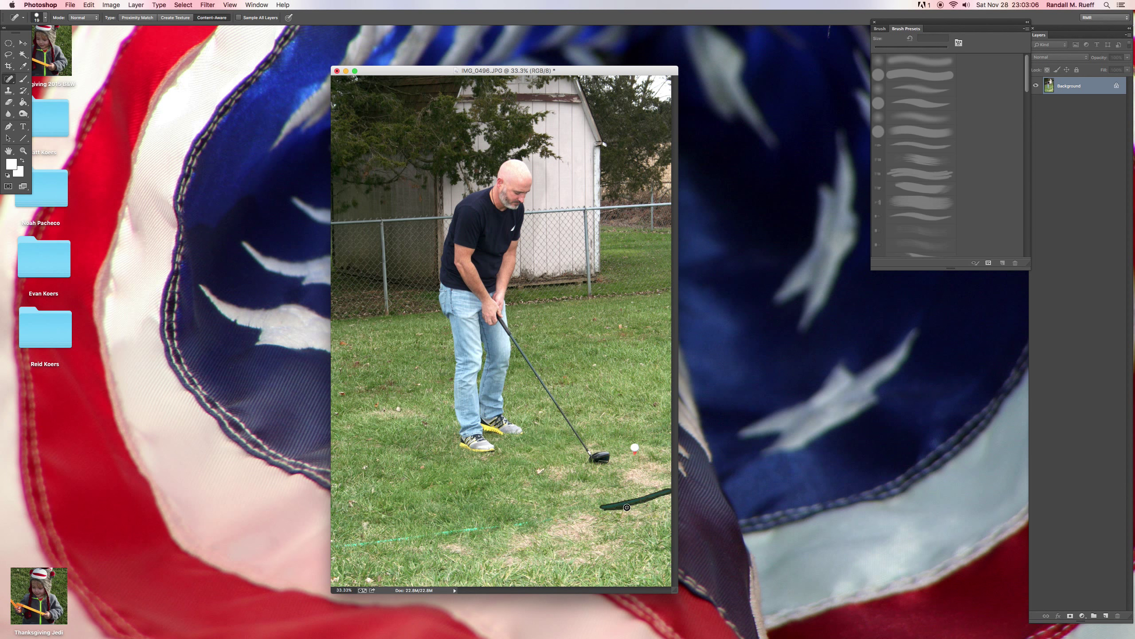
pyautogui.moveTo(601, 507); pyautogui.dragTo(637, 505)
pyautogui.moveTo(528, 522)
pyautogui.mouseDown()
pyautogui.moveTo(346, 546)
pyautogui.moveTo(522, 525)
pyautogui.moveTo(383, 542)
pyautogui.mouseUp()
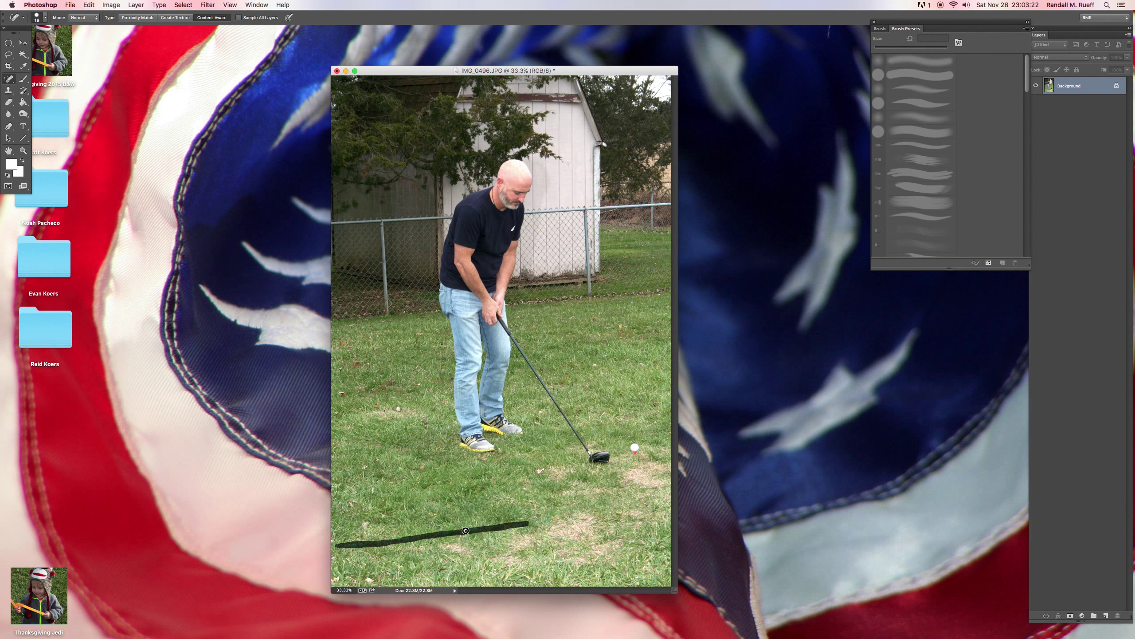
pyautogui.moveTo(384, 542); pyautogui.dragTo(518, 523)
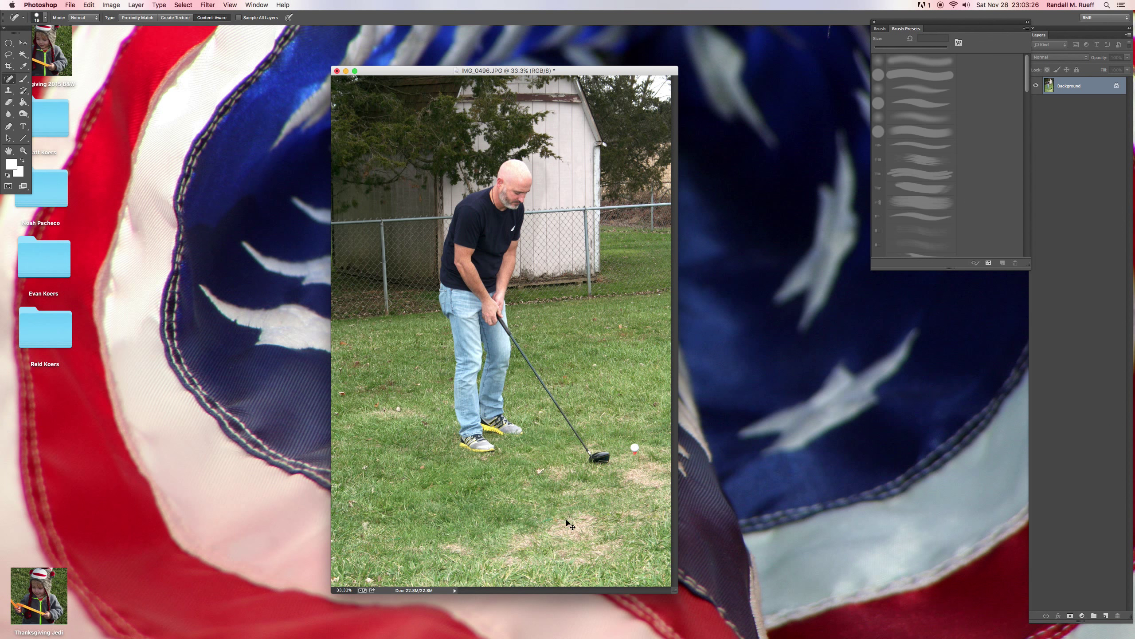
pyautogui.press('super+s')
pyautogui.click(614, 261)
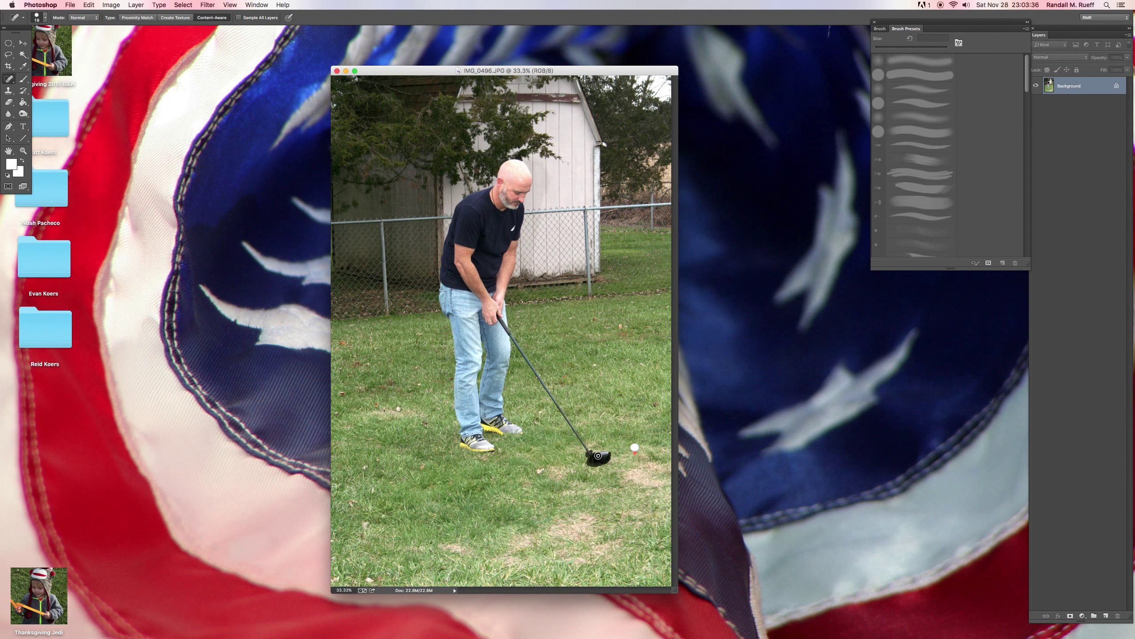
# Step: Heal the driver's club head and its leftover spot into grass, then save
pyautogui.moveTo(599, 454); pyautogui.dragTo(594, 463)
pyautogui.moveTo(586, 461); pyautogui.dragTo(602, 463)
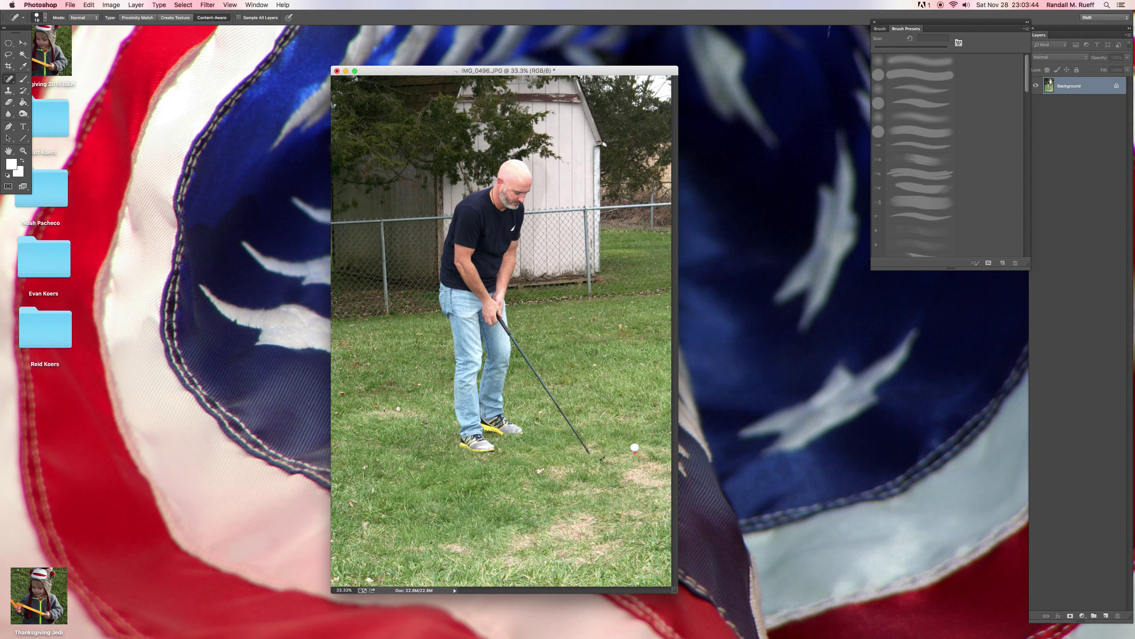
pyautogui.click(603, 458)
pyautogui.press('super+s')
# Step: Draw a 250 px red line along the club shaft from the grip to the ball
pyautogui.click(23, 138)
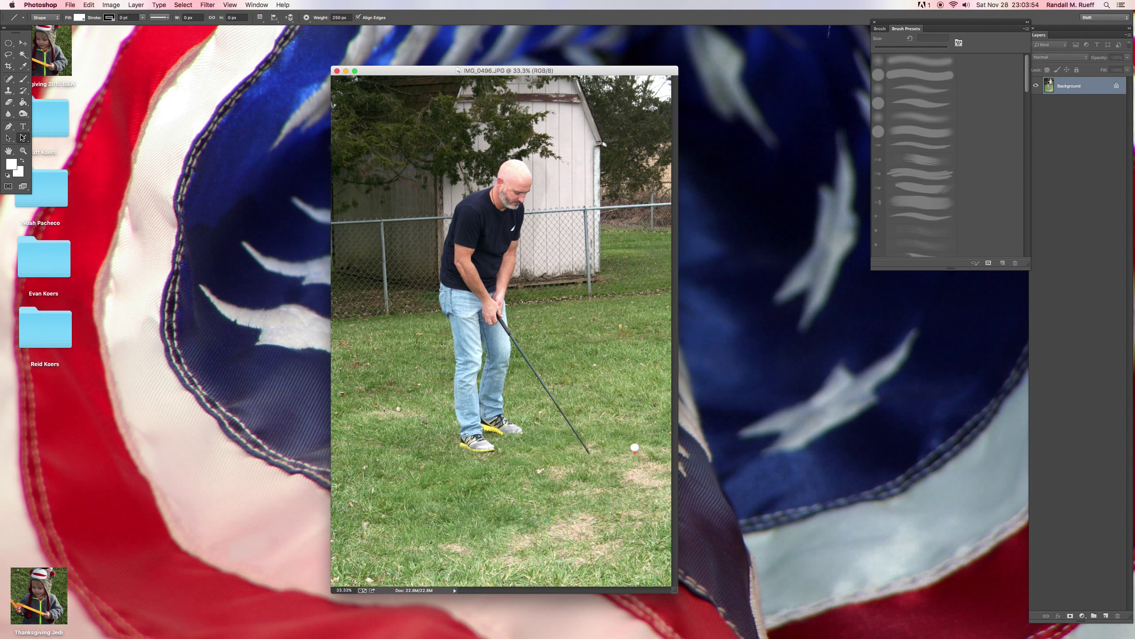
pyautogui.click(336, 17)
pyautogui.moveTo(504, 323); pyautogui.dragTo(569, 417)
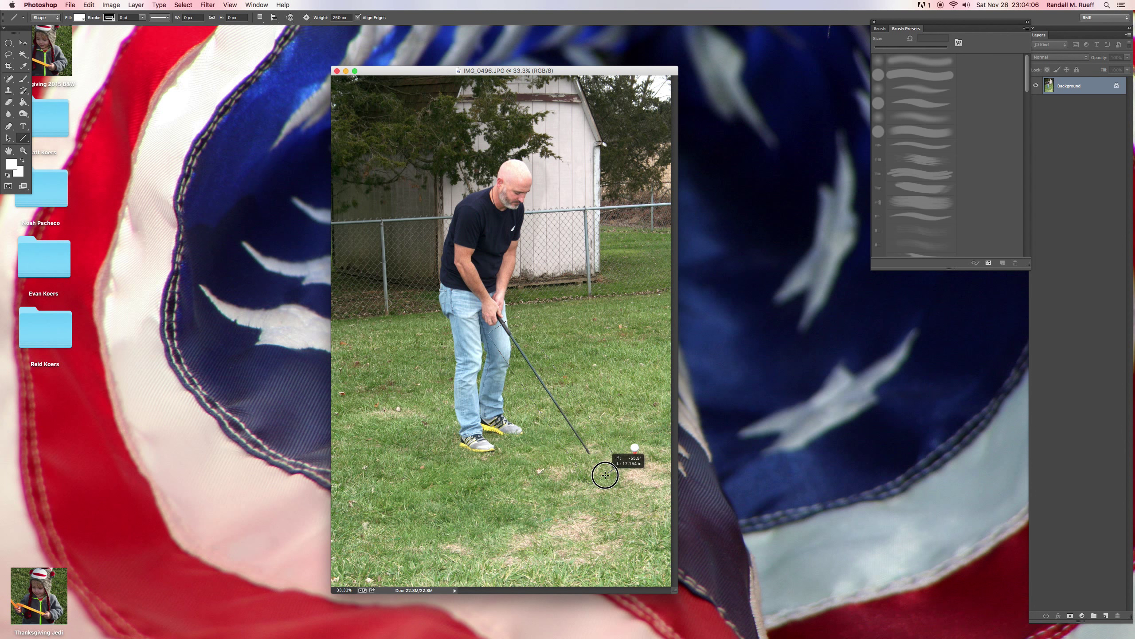
pyautogui.moveTo(569, 418); pyautogui.dragTo(605, 475)
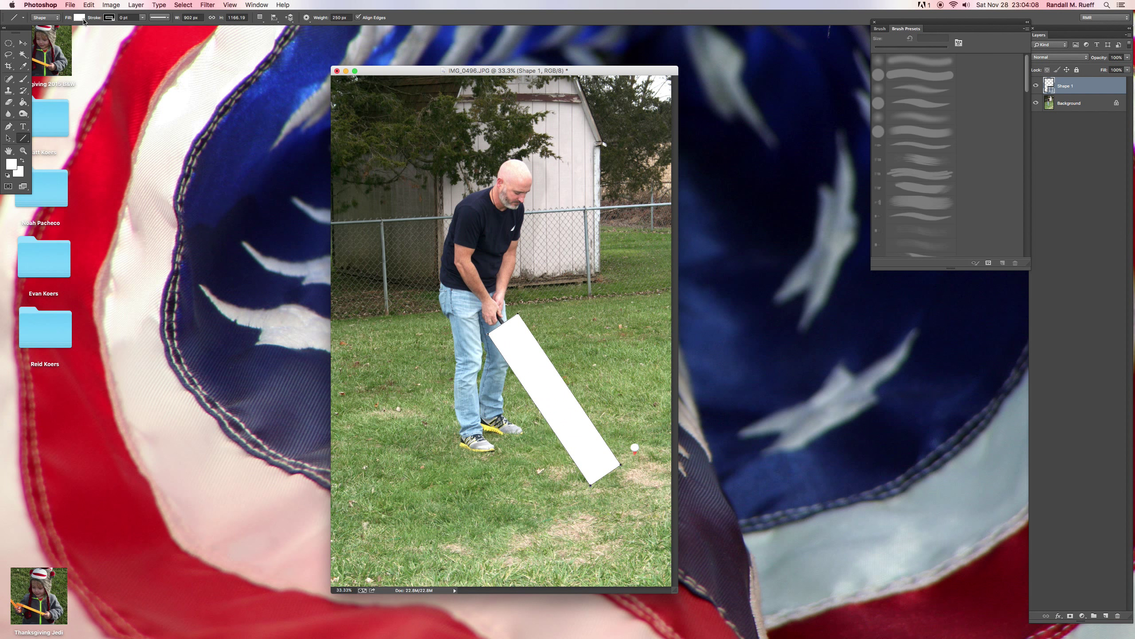
pyautogui.click(79, 17)
pyautogui.click(36, 68)
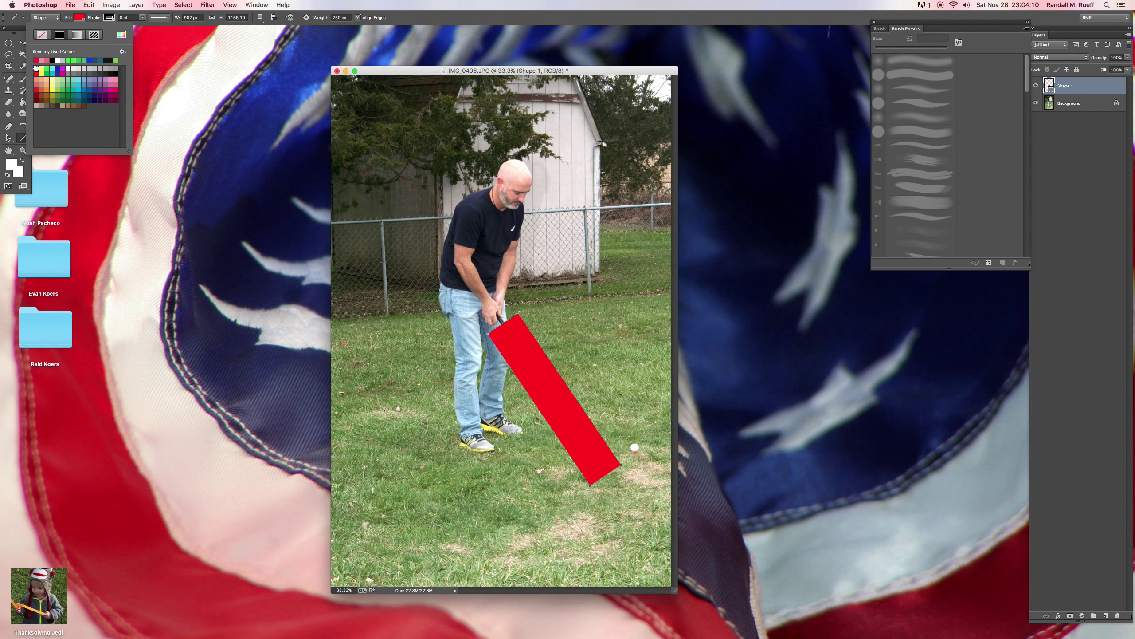
pyautogui.click(80, 18)
pyautogui.click(208, 5)
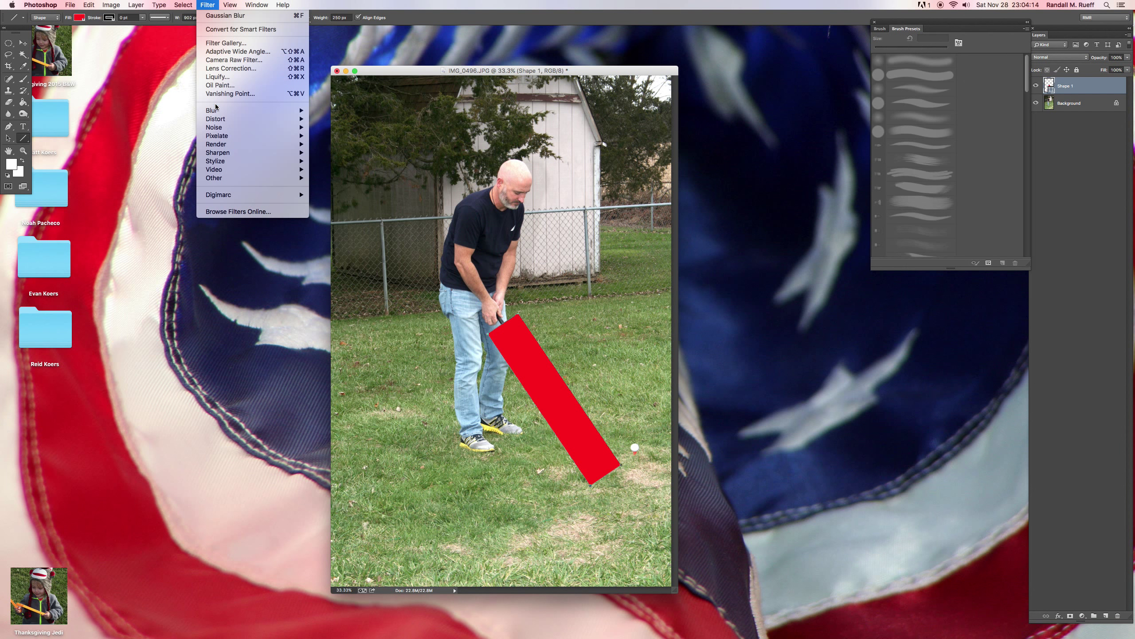
pyautogui.moveTo(231, 110)
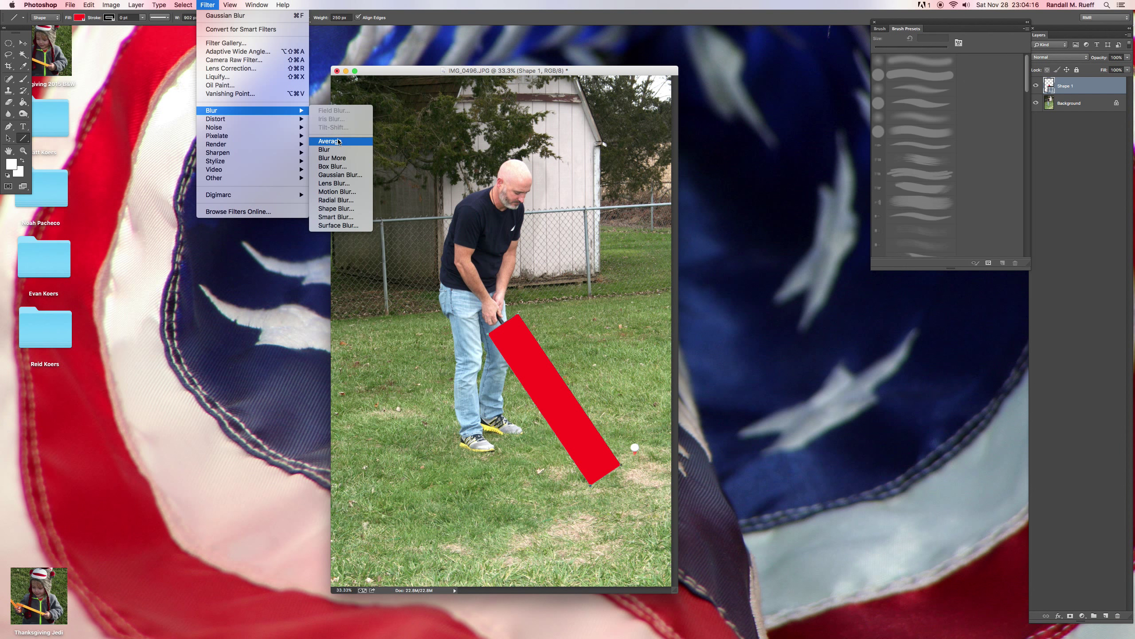
# Step: Rasterize the red bar and apply a 318-pixel Gaussian Blur to it
pyautogui.click(339, 175)
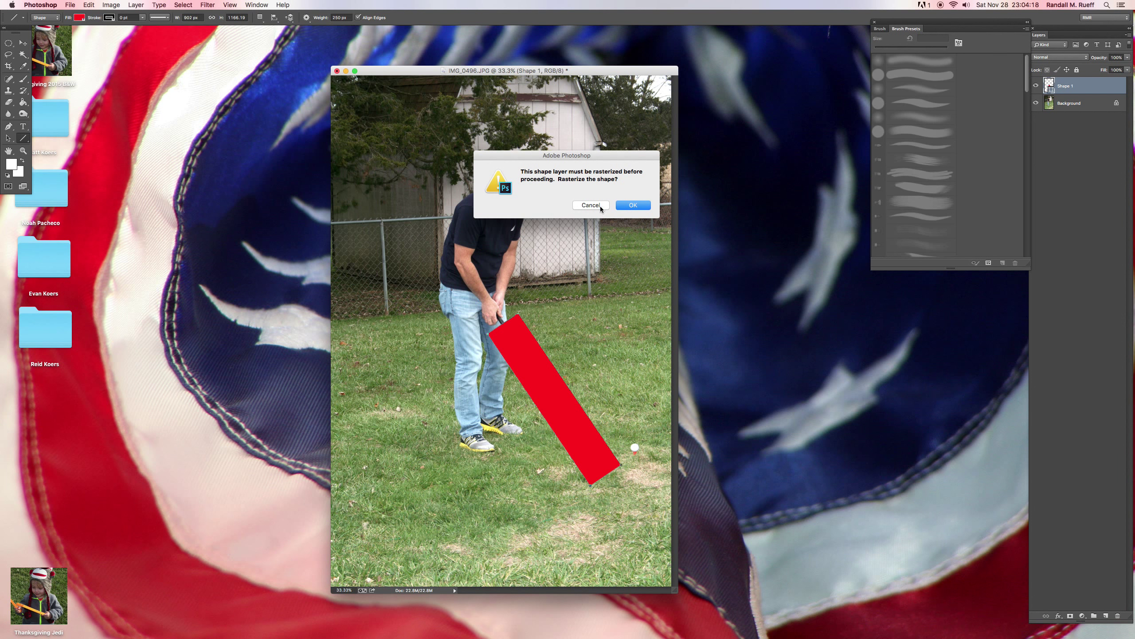
pyautogui.click(632, 206)
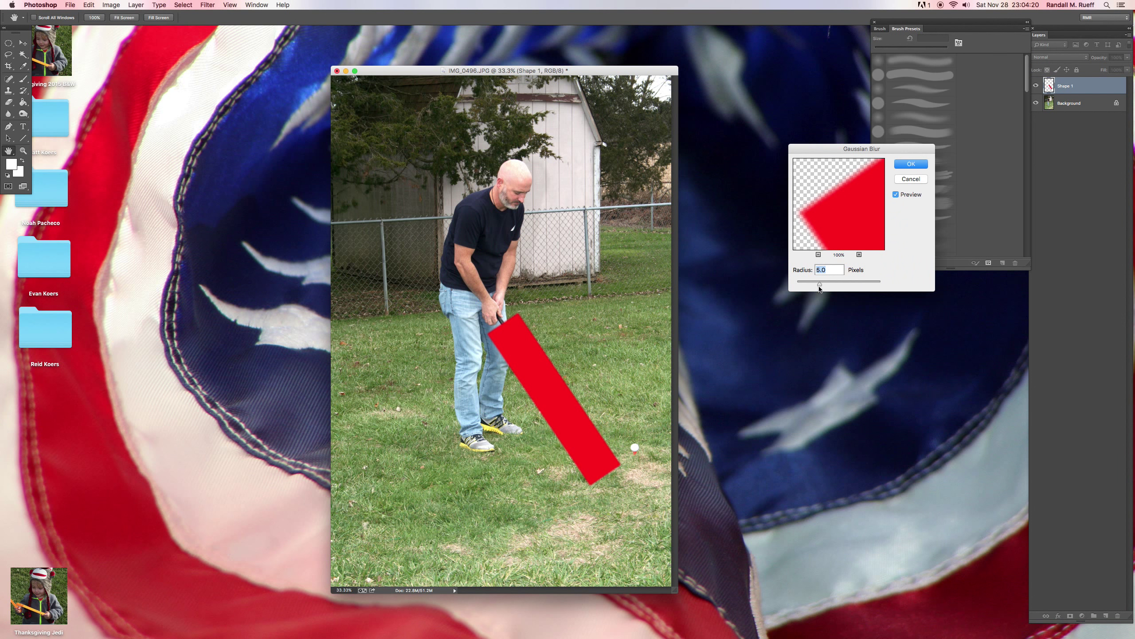
pyautogui.moveTo(819, 288); pyautogui.dragTo(868, 287)
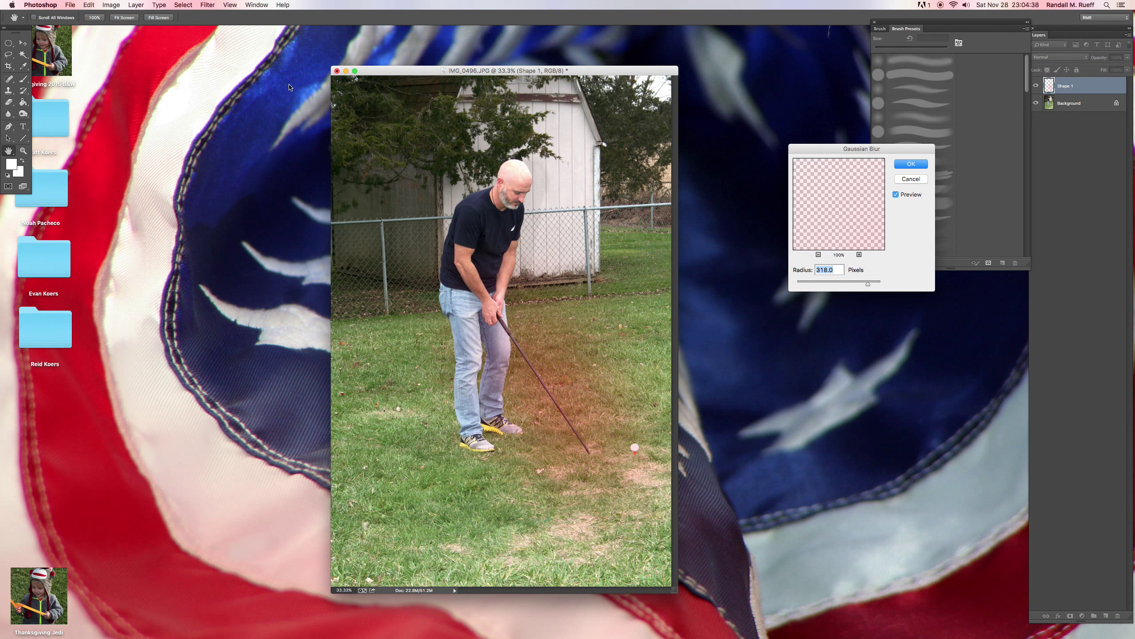
pyautogui.click(368, 76)
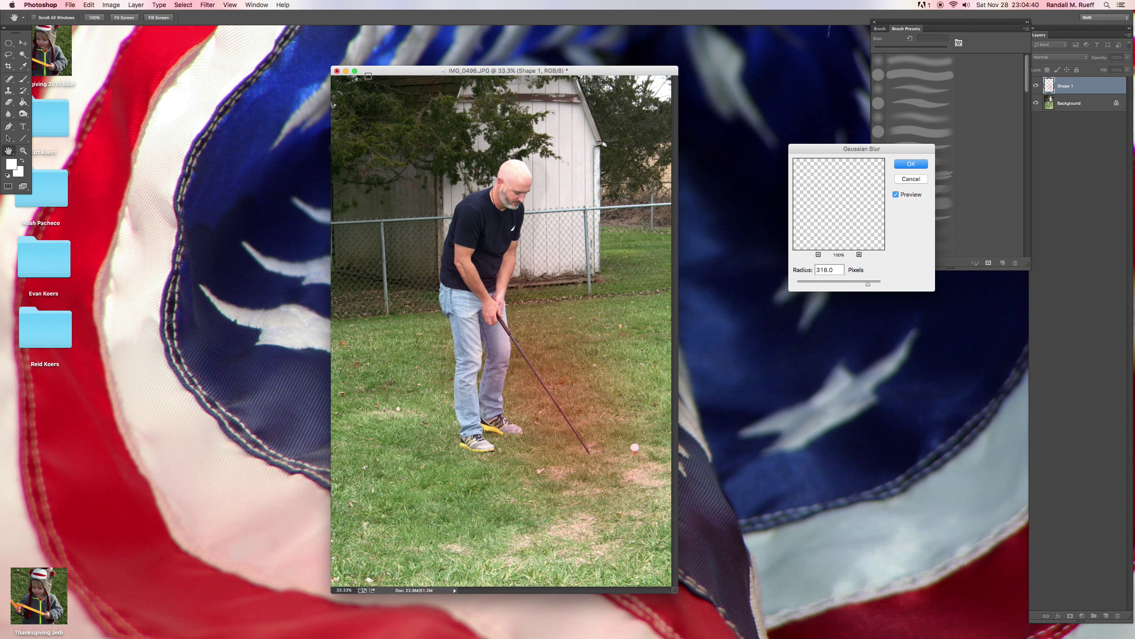
pyautogui.click(912, 164)
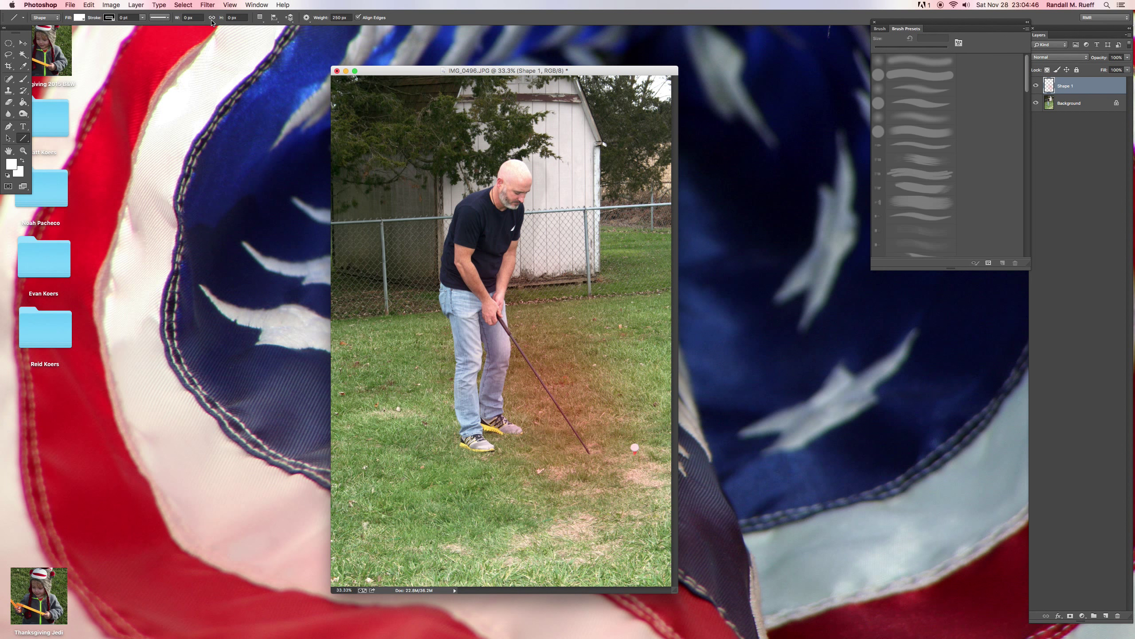
# Step: Try a 50 px white line along the club shaft, then undo it
pyautogui.click(336, 17)
pyautogui.write('50')
pyautogui.press('Return')
pyautogui.moveTo(508, 332); pyautogui.dragTo(595, 459)
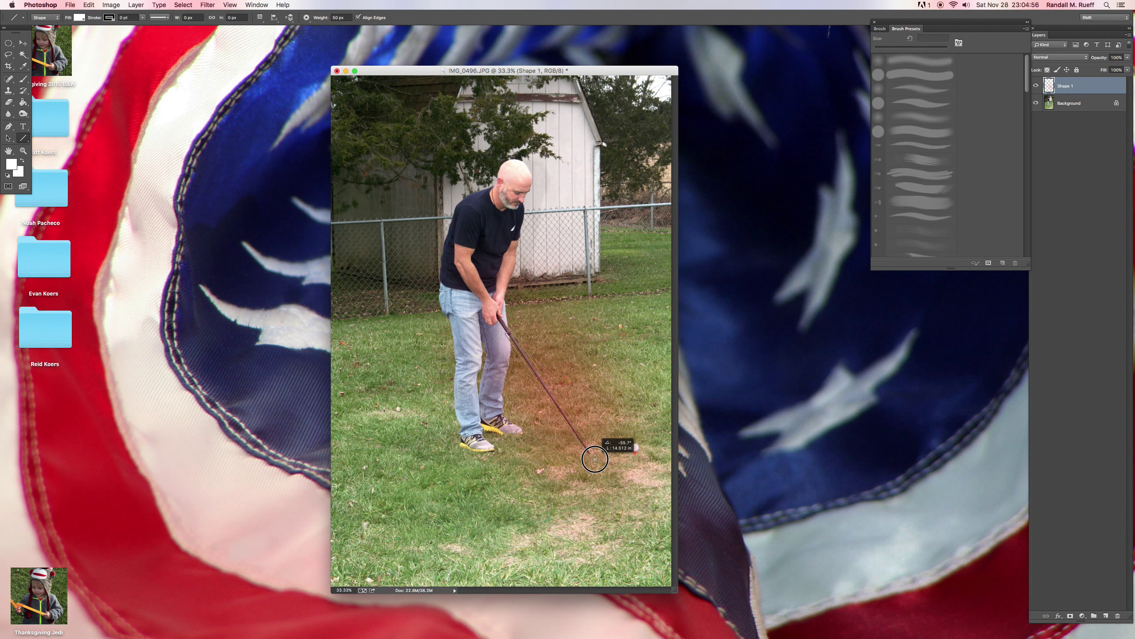
pyautogui.moveTo(595, 460); pyautogui.dragTo(595, 458)
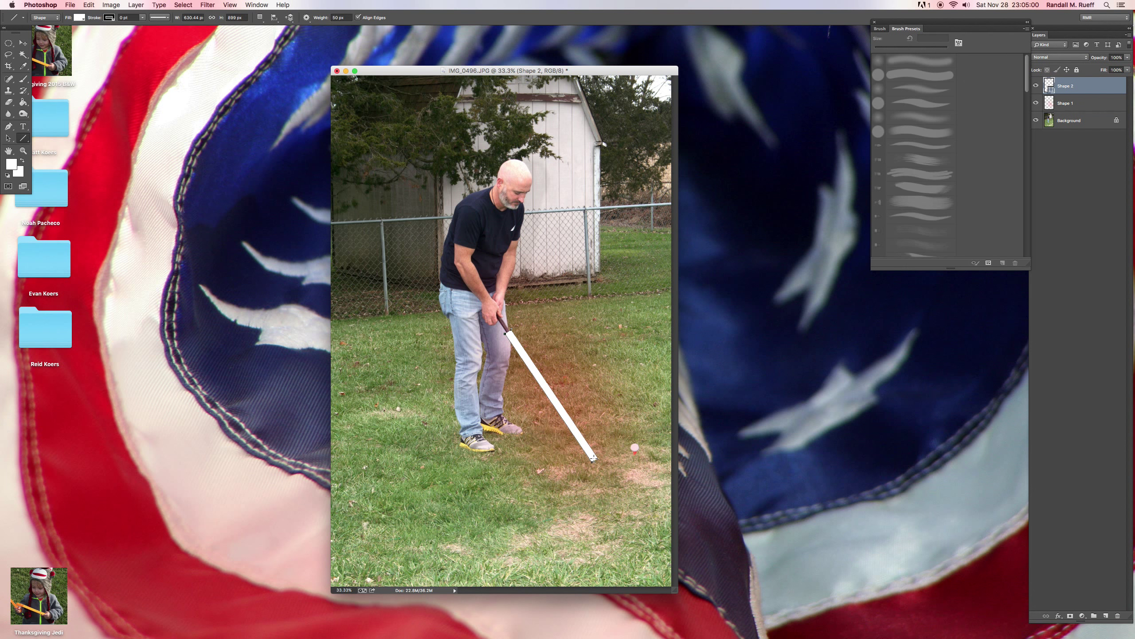
pyautogui.press('super+z')
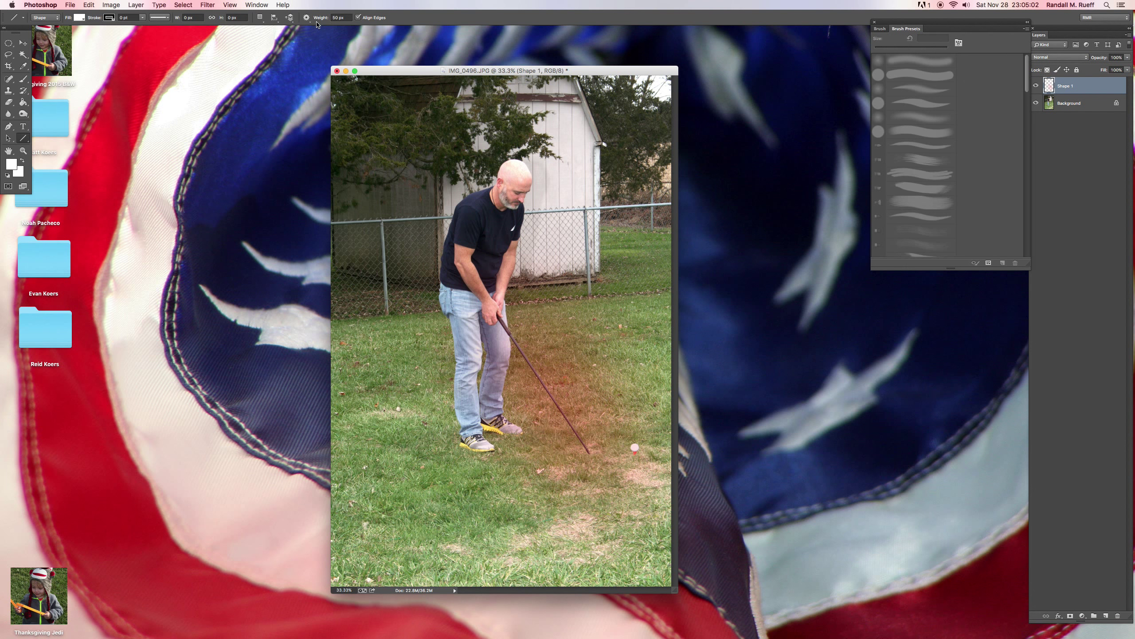
# Step: Redraw the club line at weight 2 from the hands and fill it red
pyautogui.doubleClick(339, 17)
pyautogui.write('2')
pyautogui.moveTo(509, 331); pyautogui.dragTo(596, 461)
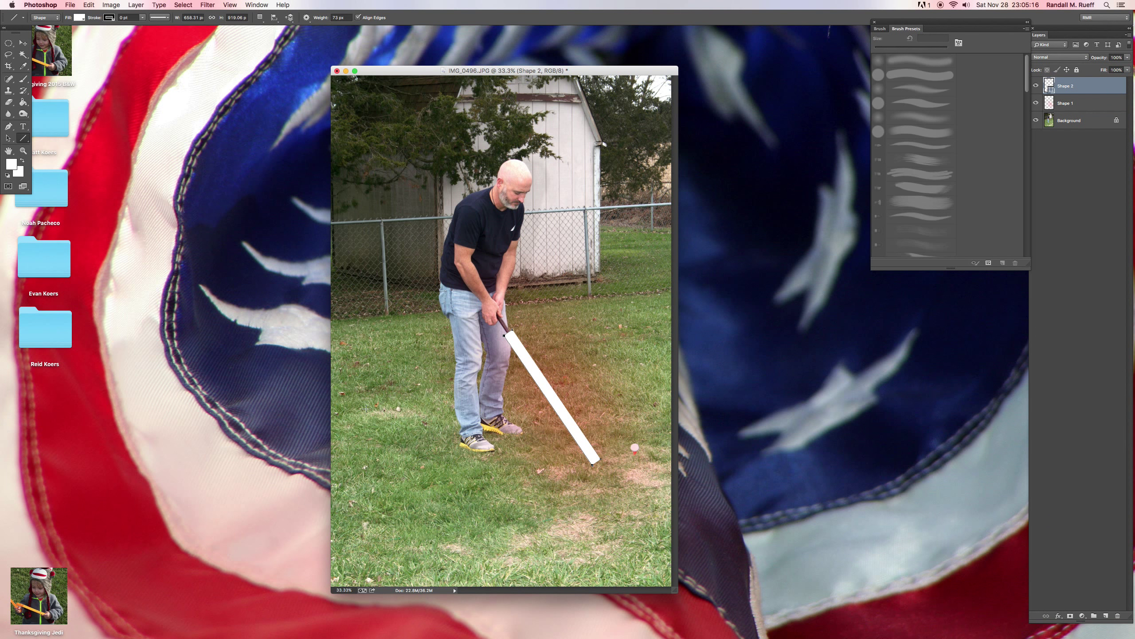
pyautogui.click(78, 18)
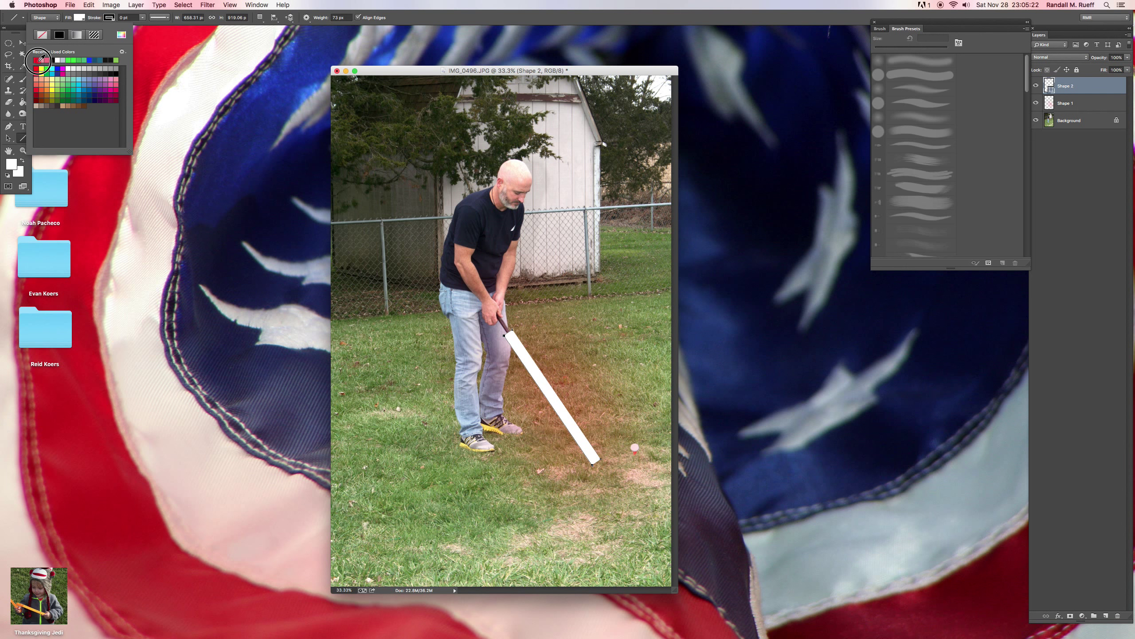
pyautogui.click(36, 60)
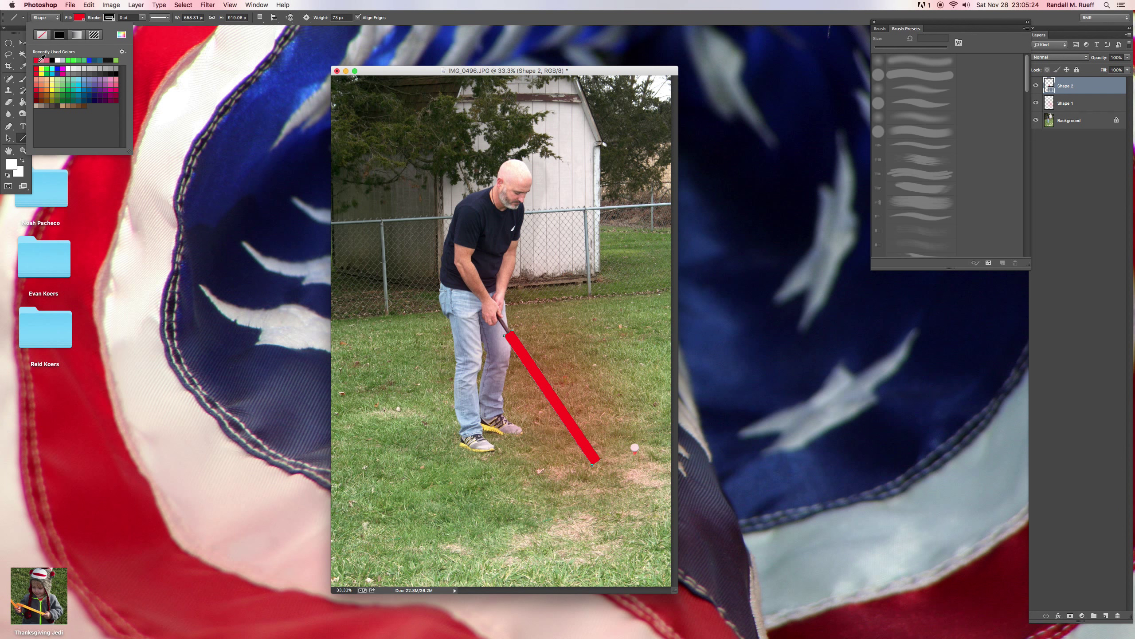
pyautogui.click(79, 19)
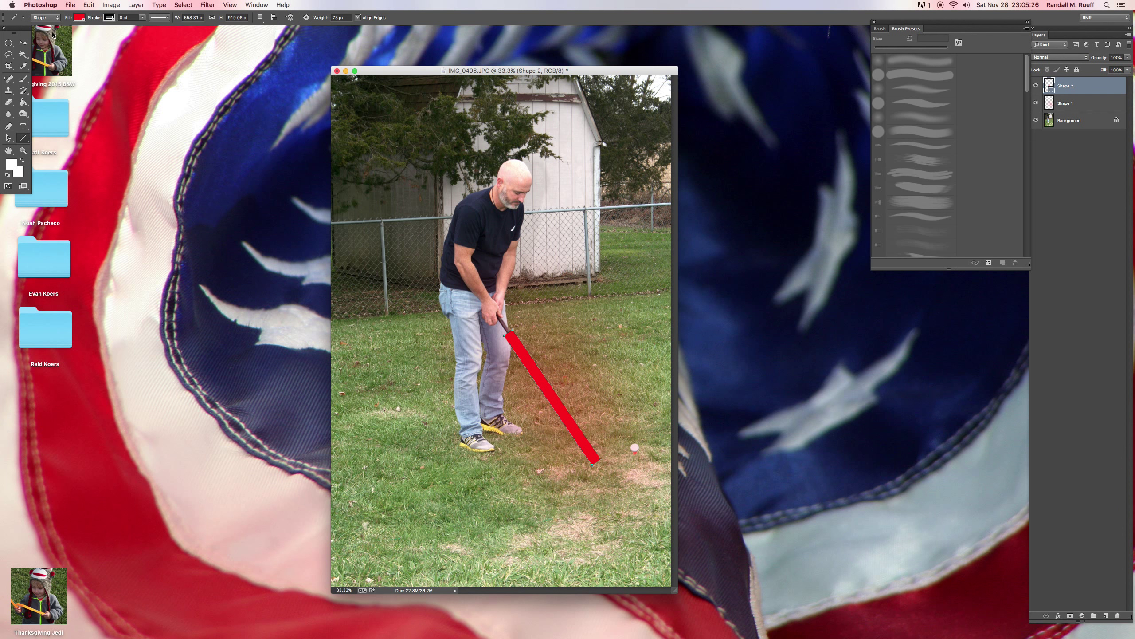
pyautogui.click(23, 43)
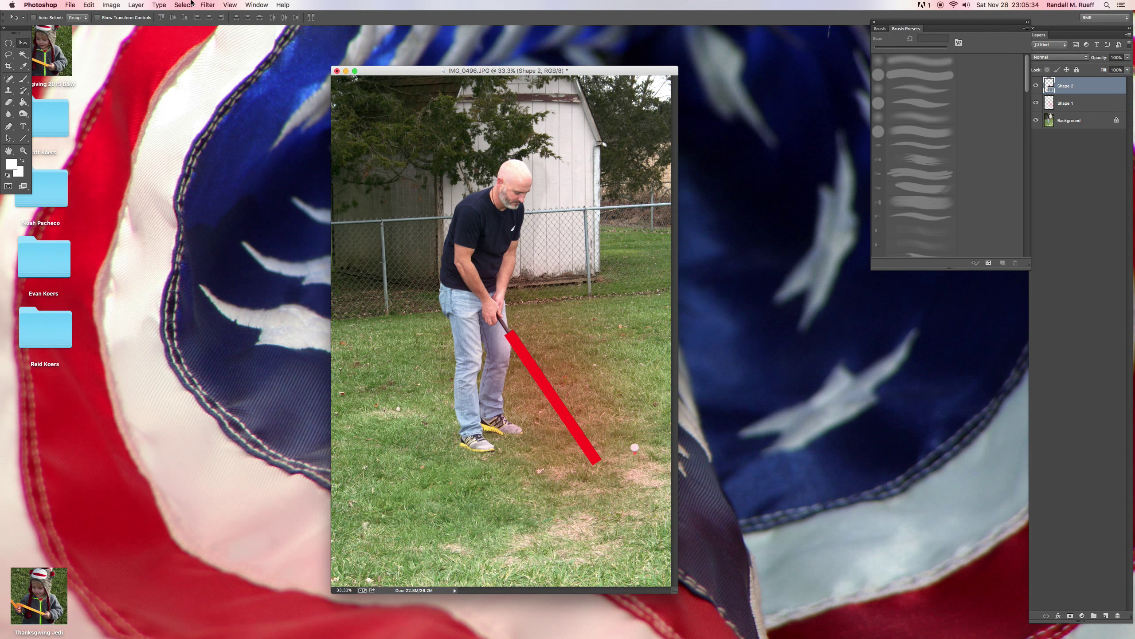
# Step: Rasterize the second red bar and soften it with a 21-pixel Gaussian Blur
pyautogui.click(207, 5)
pyautogui.moveTo(213, 110)
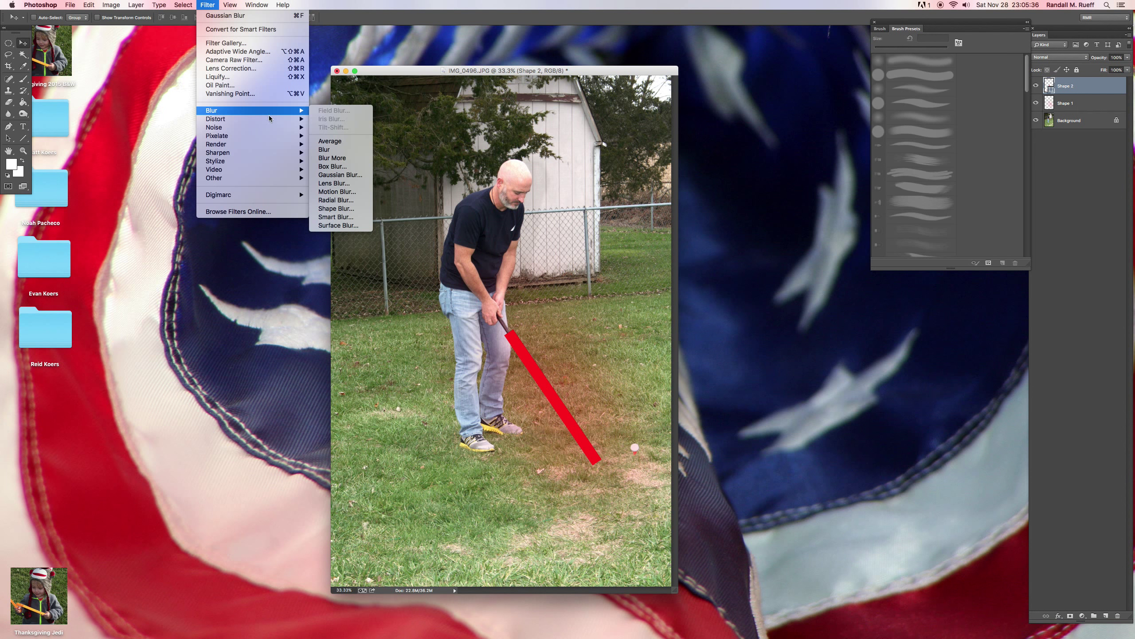
pyautogui.click(339, 174)
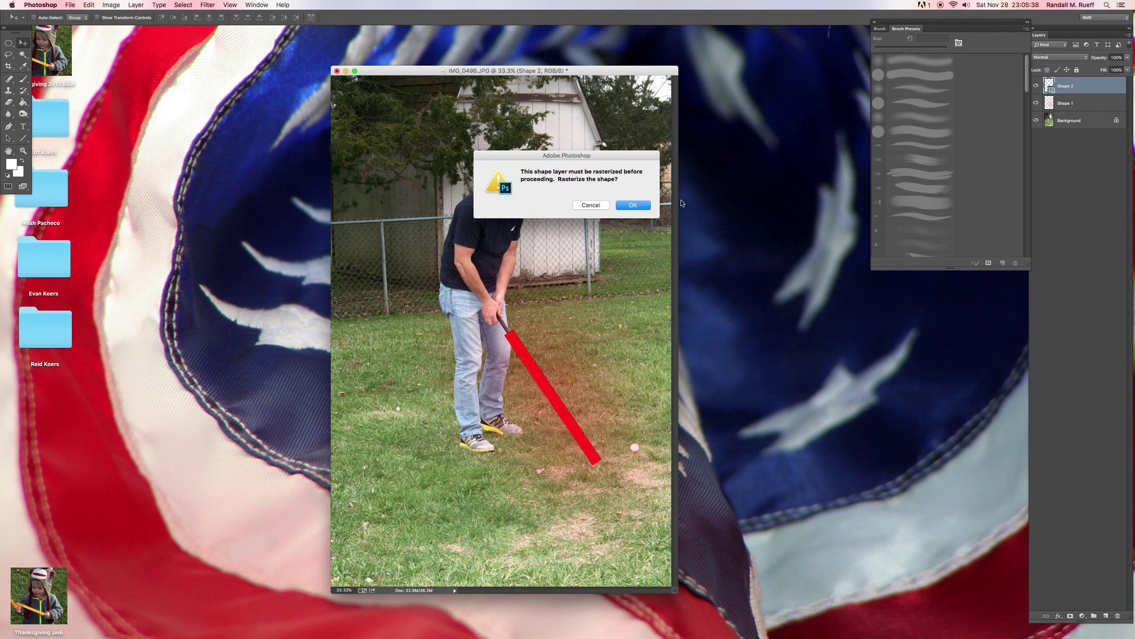
pyautogui.click(633, 205)
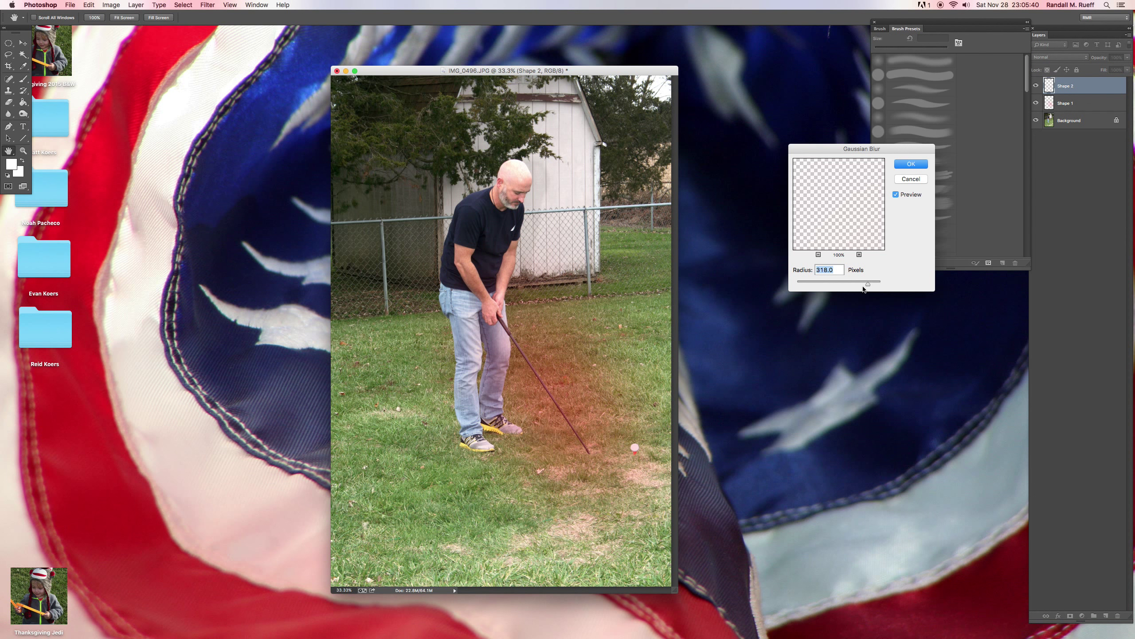
pyautogui.moveTo(868, 284)
pyautogui.mouseDown()
pyautogui.moveTo(825, 288)
pyautogui.moveTo(835, 286)
pyautogui.mouseUp()
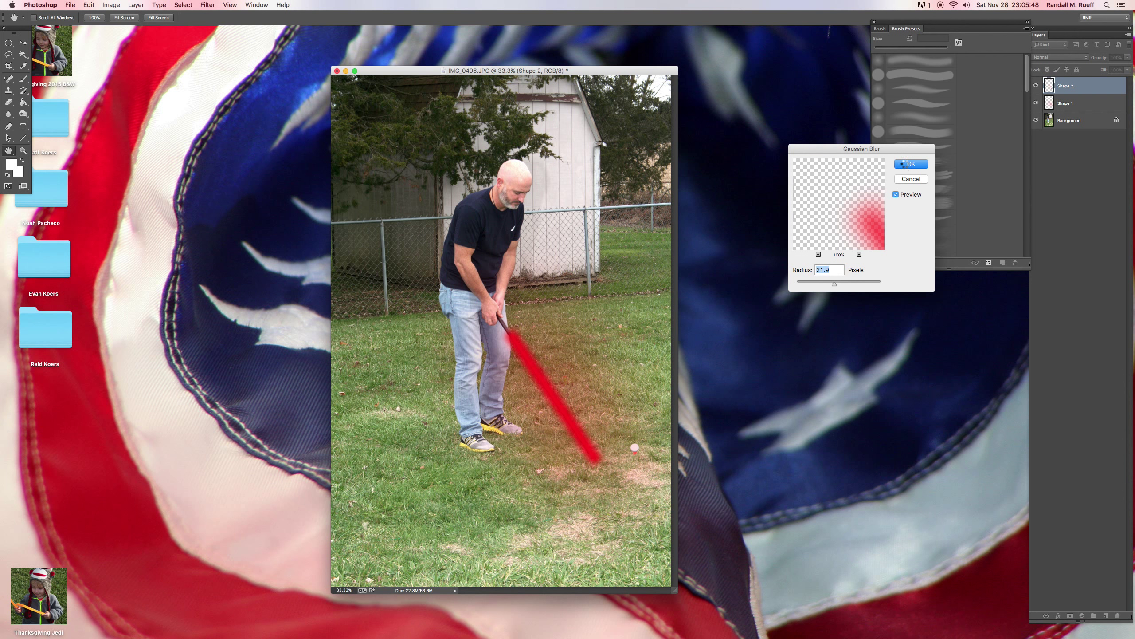
pyautogui.click(910, 164)
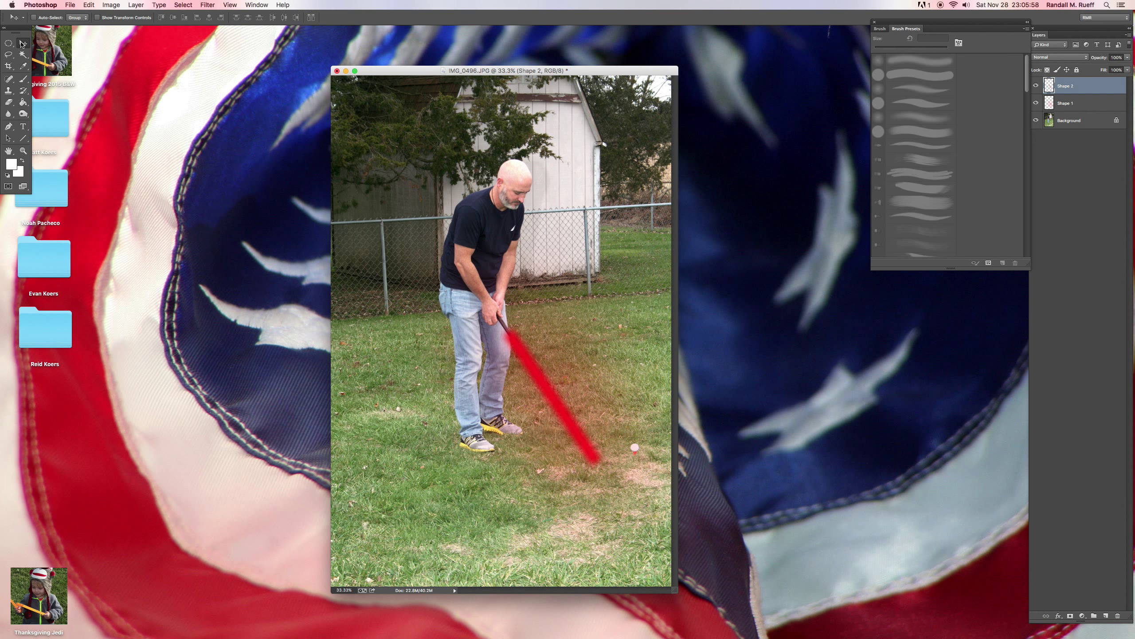
pyautogui.click(23, 139)
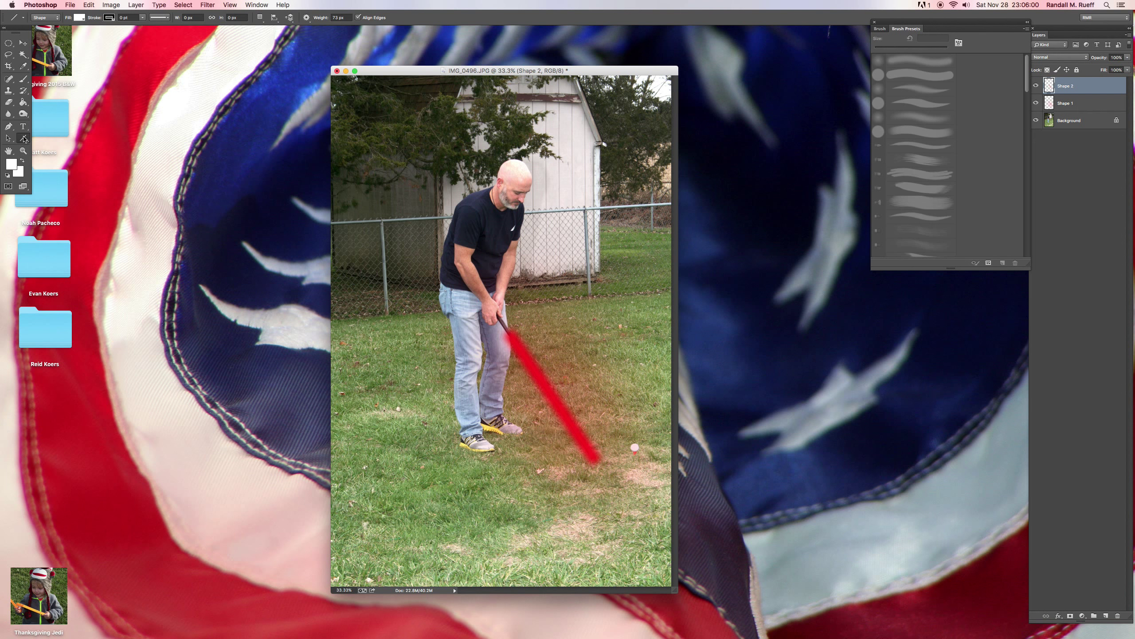
# Step: Draw a 10 px white line along the club, then undo it as too thick
pyautogui.click(322, 18)
pyautogui.write('10px')
pyautogui.moveTo(506, 330); pyautogui.dragTo(594, 459)
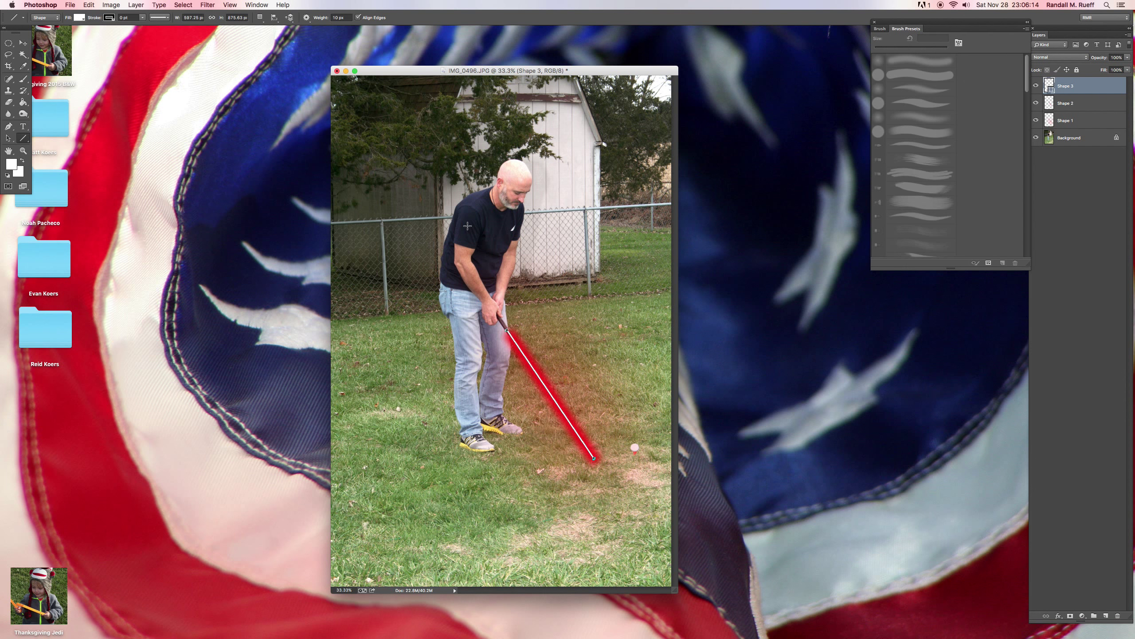
pyautogui.hotkey('ctrl', 'z')
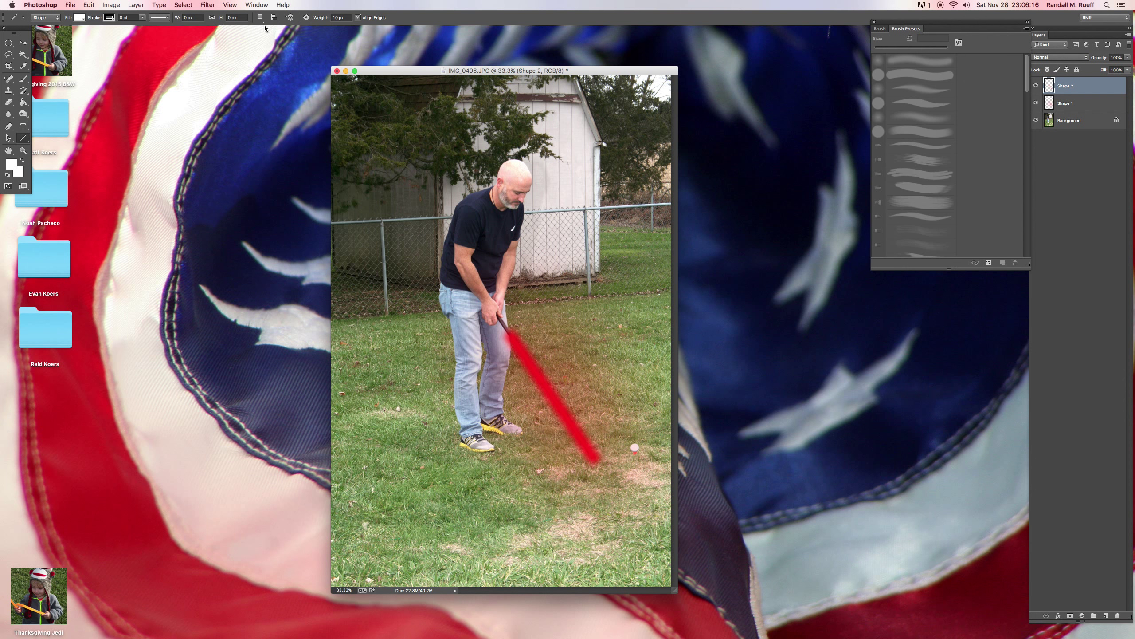
# Step: Draw a 2 px white core line from the grip down the red glow
pyautogui.click(329, 18)
pyautogui.write('25')
pyautogui.moveTo(508, 331); pyautogui.dragTo(593, 458)
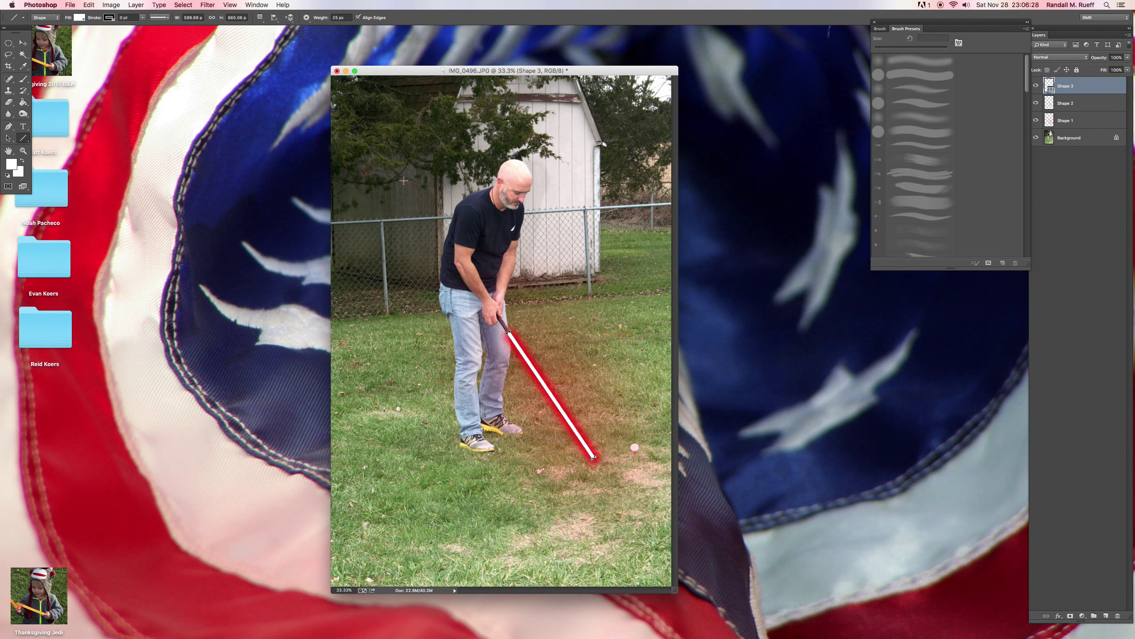
pyautogui.click(22, 43)
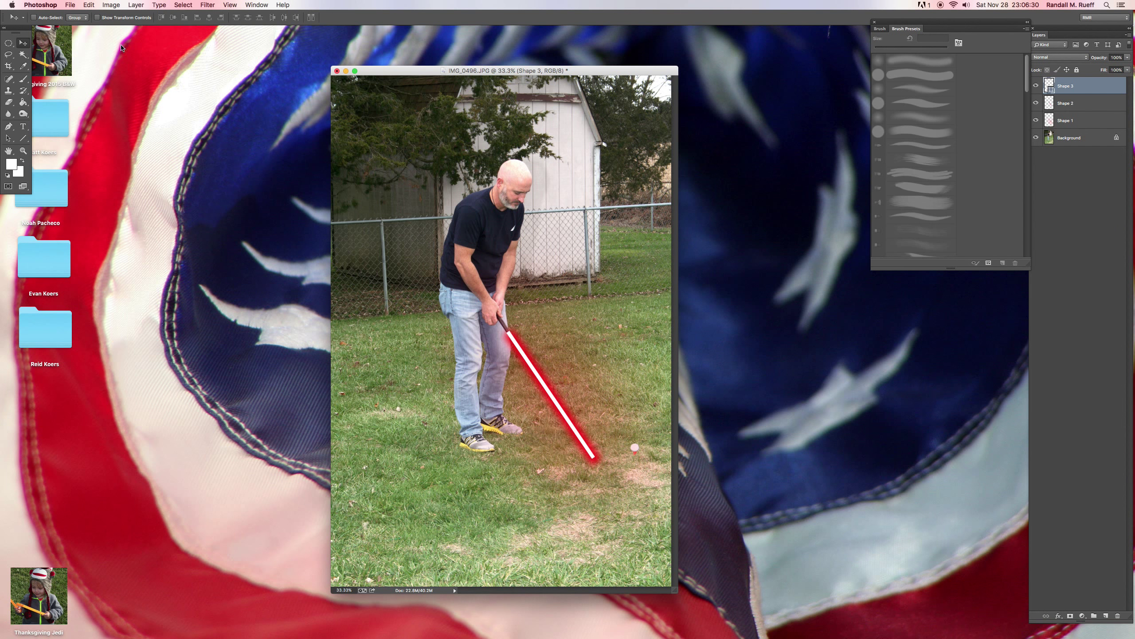
pyautogui.click(208, 4)
pyautogui.moveTo(230, 110)
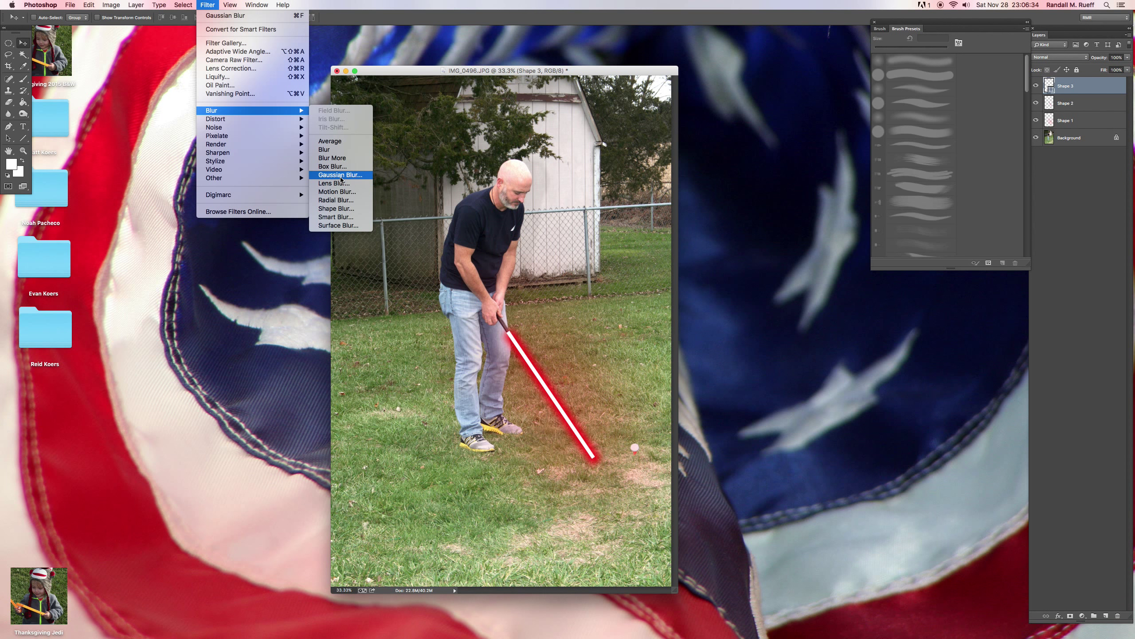
pyautogui.click(341, 175)
# Step: Rasterize the white core and lower its Gaussian Blur radius to about 8 pixels
pyautogui.click(636, 204)
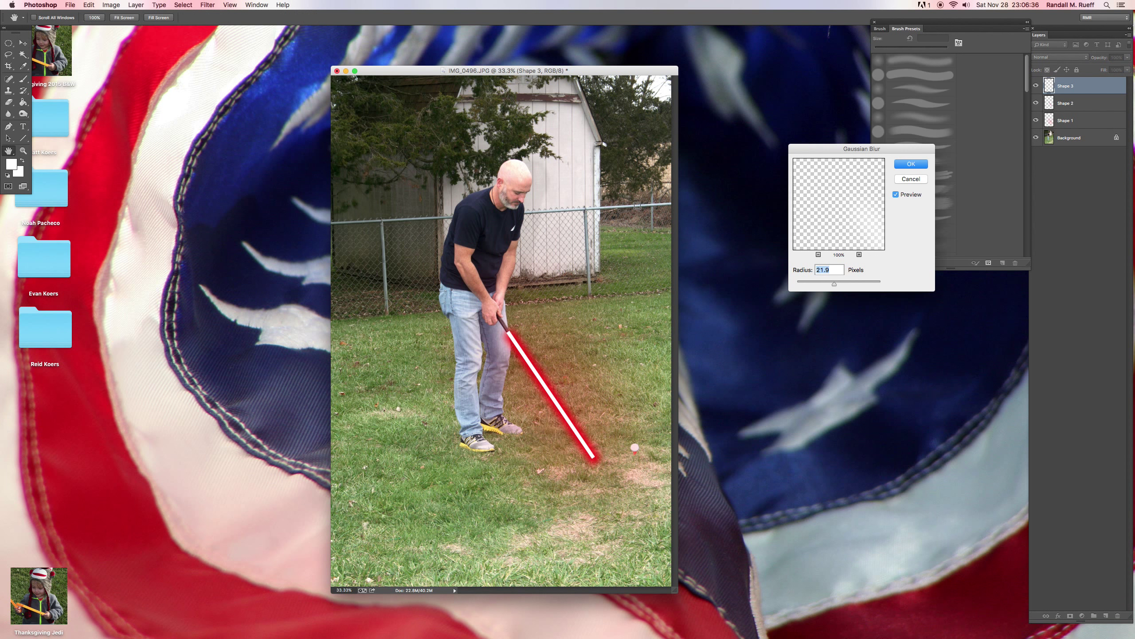
pyautogui.moveTo(834, 284); pyautogui.dragTo(824, 286)
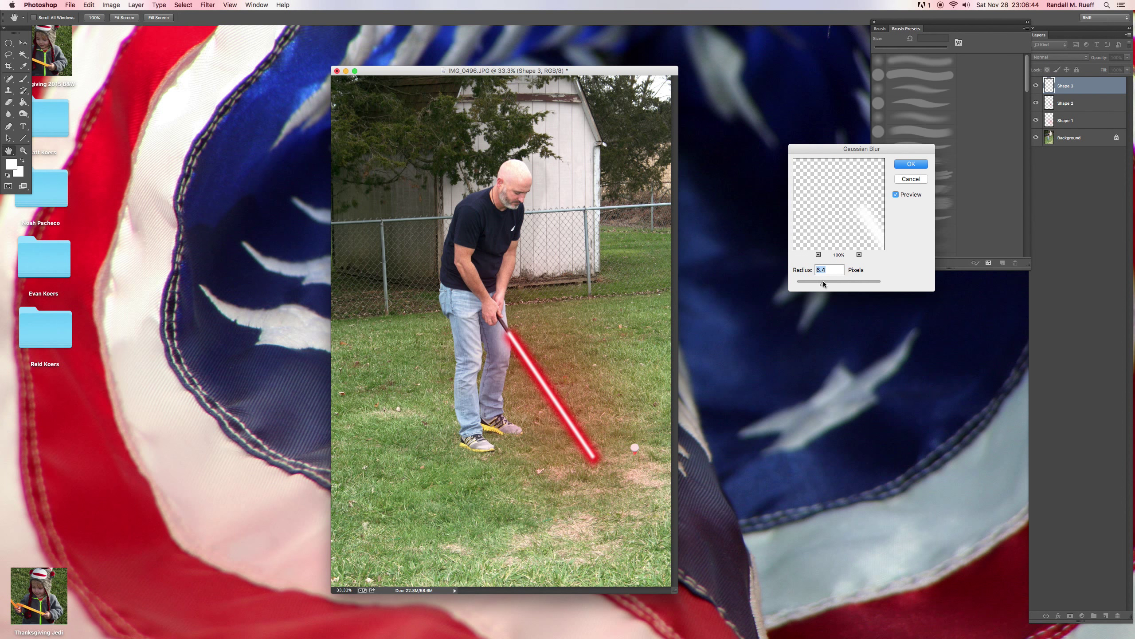
pyautogui.moveTo(824, 282); pyautogui.dragTo(827, 285)
# Step: Apply the blur to the white core and zoom to 200% on the hands
pyautogui.click(910, 164)
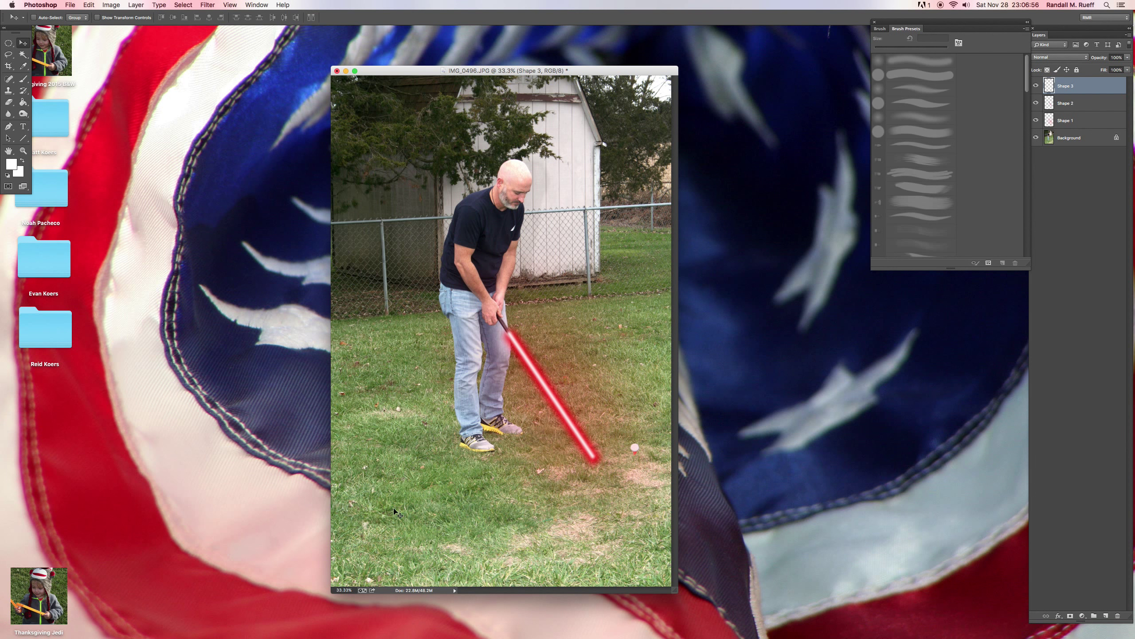
pyautogui.click(343, 591)
pyautogui.write('2')
pyautogui.write('0')
pyautogui.press('Return')
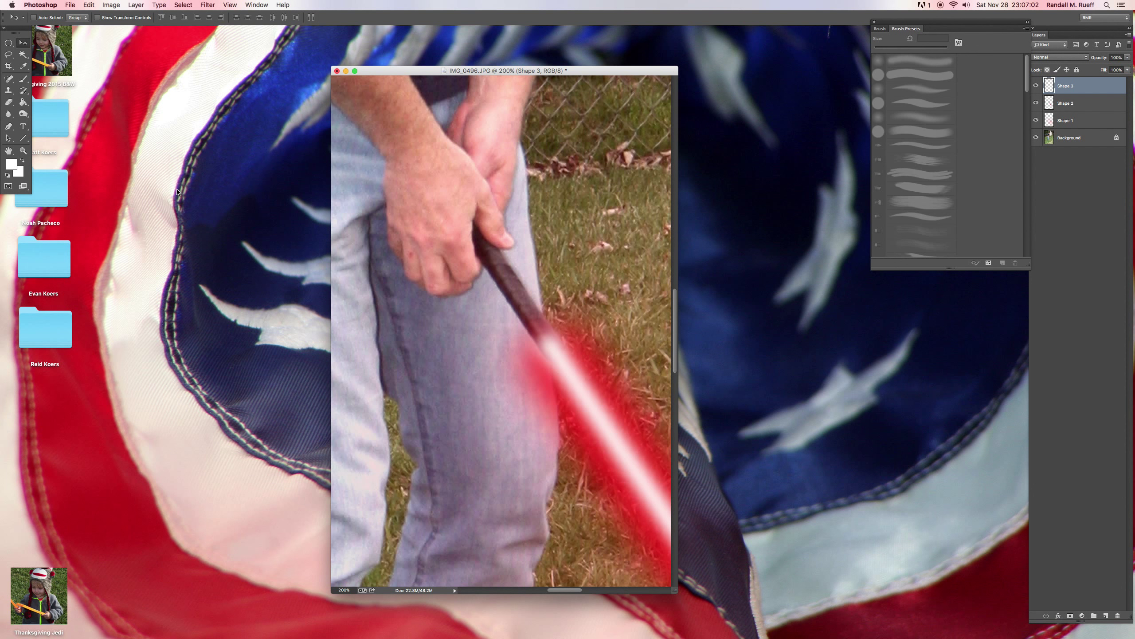
# Step: Erase the red glow where the blade meets the grip, then delete the white core layer
pyautogui.click(9, 102)
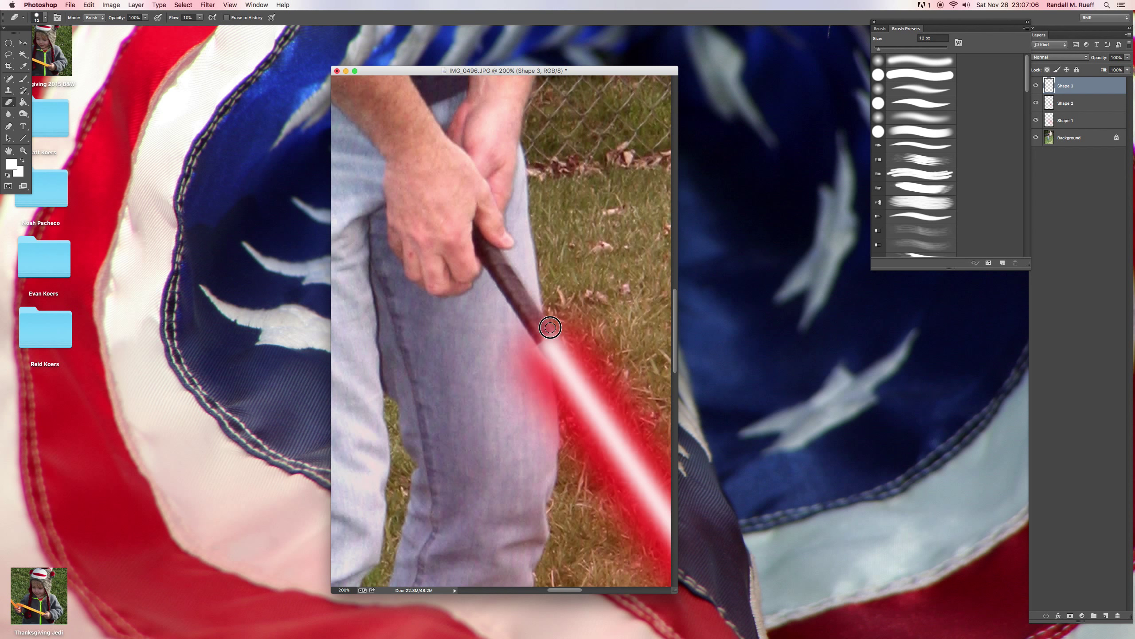
pyautogui.moveTo(559, 322)
pyautogui.mouseDown()
pyautogui.moveTo(527, 357)
pyautogui.moveTo(565, 333)
pyautogui.moveTo(540, 355)
pyautogui.moveTo(567, 352)
pyautogui.moveTo(564, 369)
pyautogui.moveTo(564, 348)
pyautogui.mouseUp()
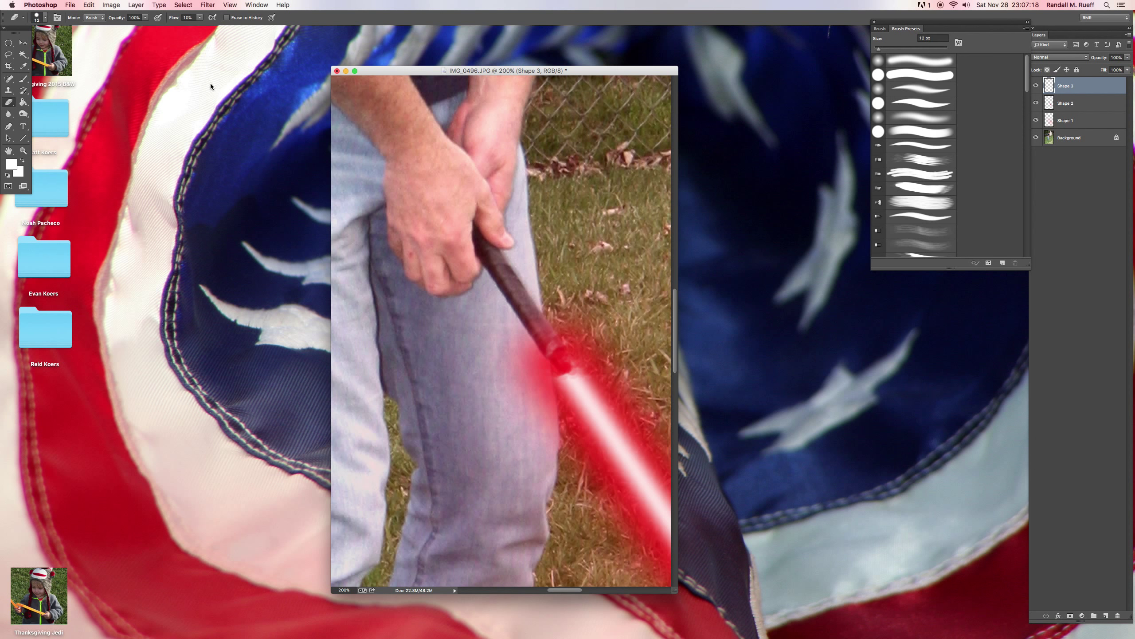
pyautogui.click(89, 4)
pyautogui.click(107, 31)
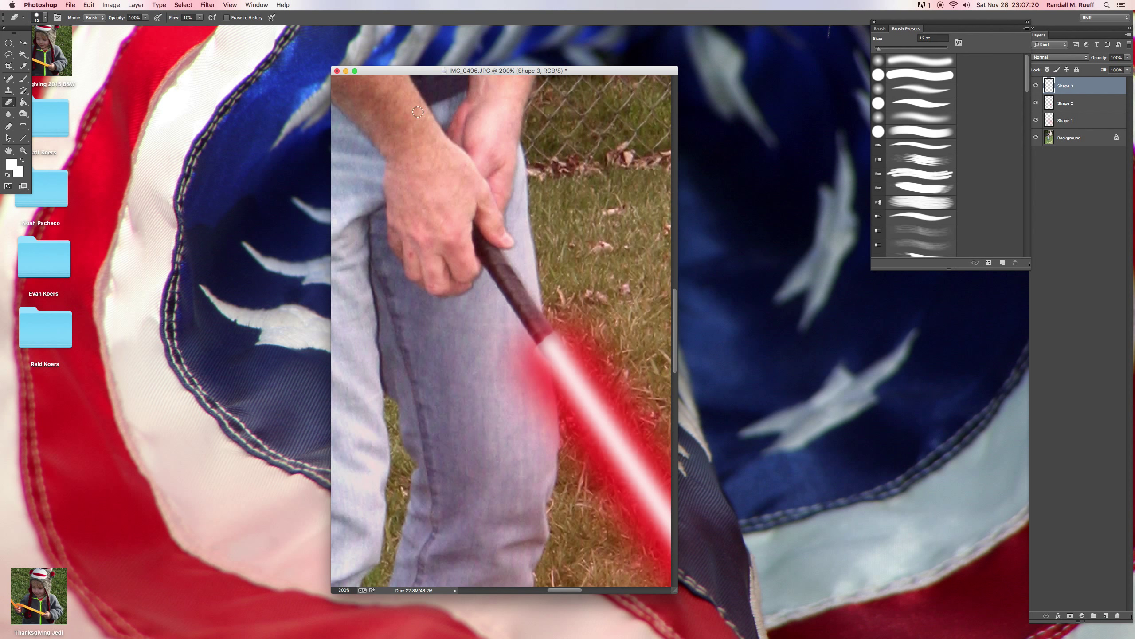
pyautogui.moveTo(563, 338)
pyautogui.mouseDown()
pyautogui.moveTo(550, 338)
pyautogui.moveTo(539, 363)
pyautogui.moveTo(552, 336)
pyautogui.moveTo(575, 326)
pyautogui.moveTo(533, 347)
pyautogui.moveTo(574, 333)
pyautogui.moveTo(536, 361)
pyautogui.moveTo(558, 314)
pyautogui.moveTo(577, 322)
pyautogui.moveTo(549, 347)
pyautogui.mouseUp()
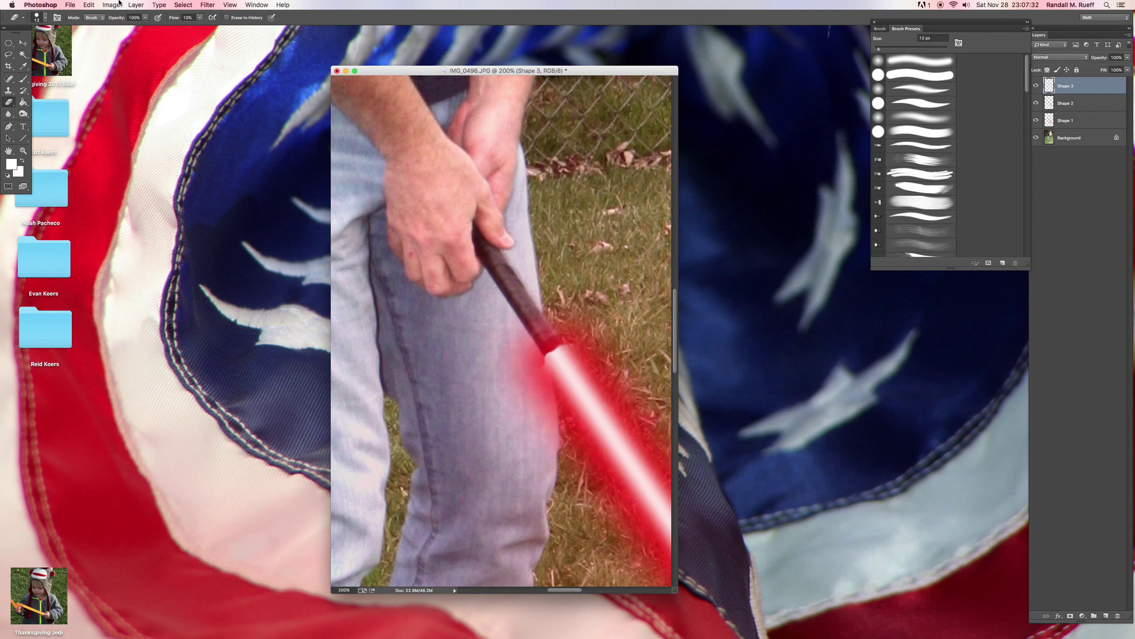
pyautogui.click(84, 4)
pyautogui.click(106, 15)
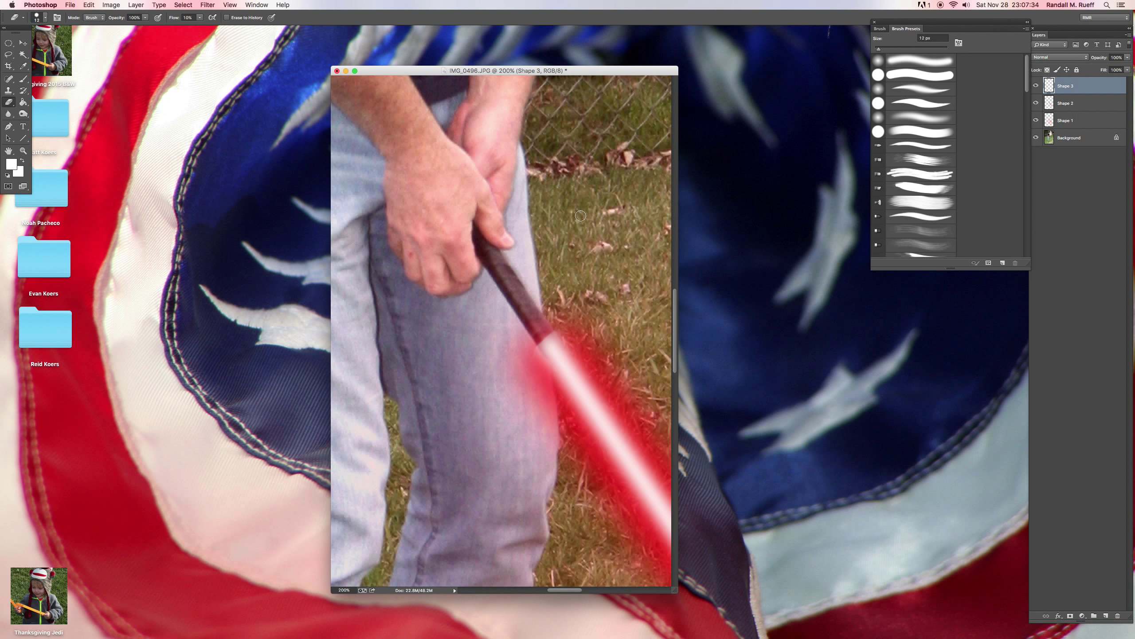
pyautogui.click(558, 345)
pyautogui.moveTo(548, 352)
pyautogui.mouseDown()
pyautogui.moveTo(570, 324)
pyautogui.moveTo(546, 354)
pyautogui.moveTo(556, 342)
pyautogui.mouseUp()
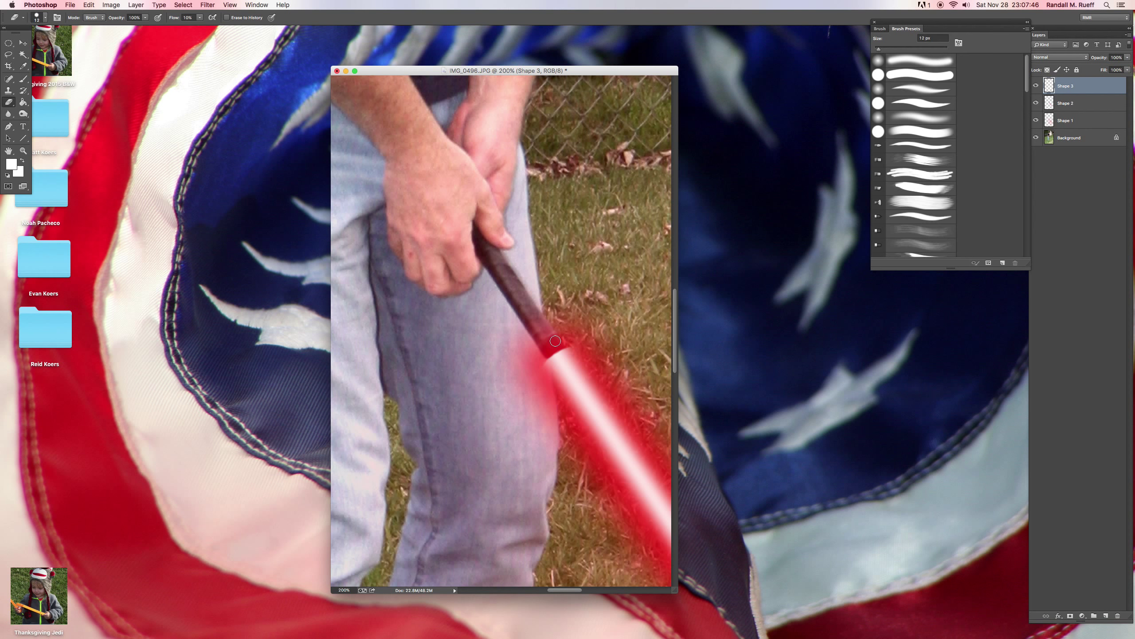
pyautogui.press('Delete')
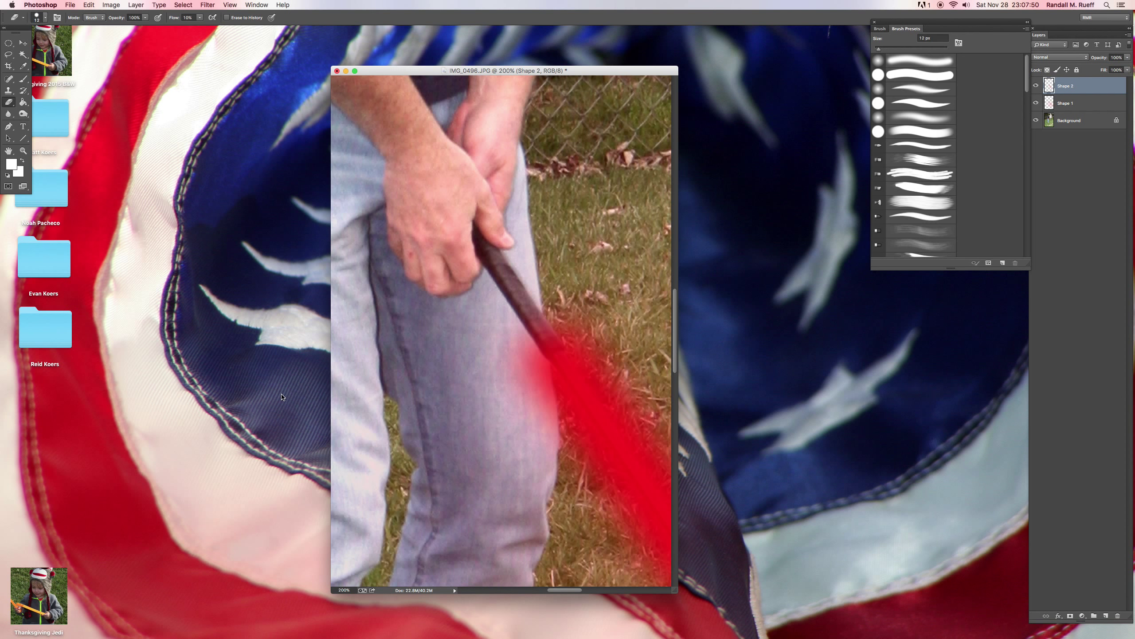
# Step: Zoom to 50% and enlarge the document window to show the golfer
pyautogui.click(343, 589)
pyautogui.write('50')
pyautogui.press('Return')
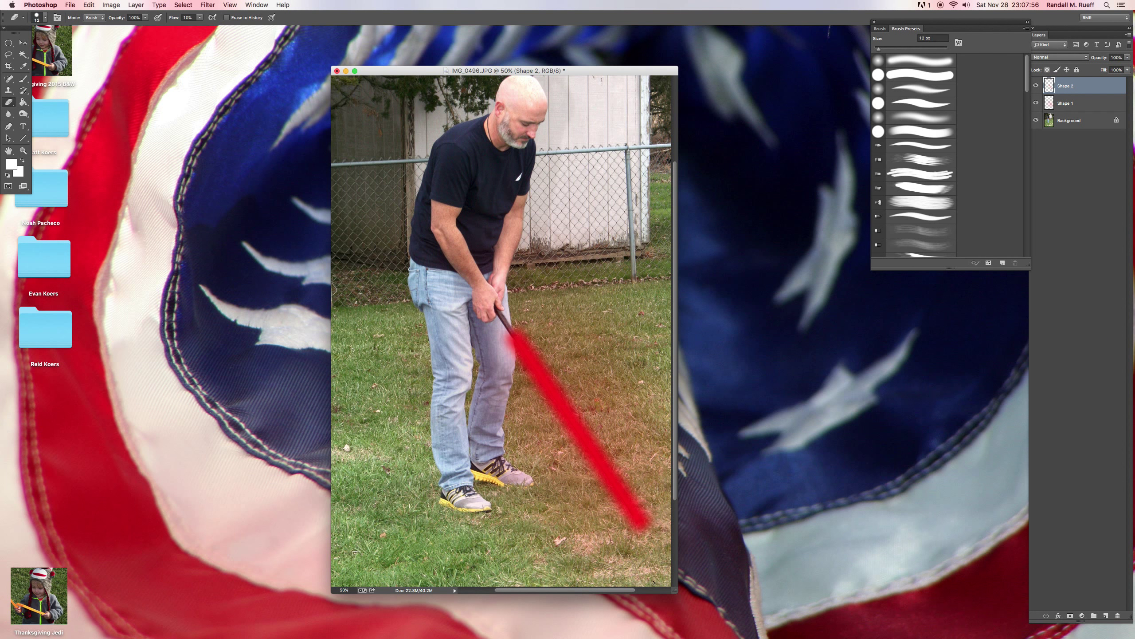
pyautogui.moveTo(677, 591); pyautogui.dragTo(717, 604)
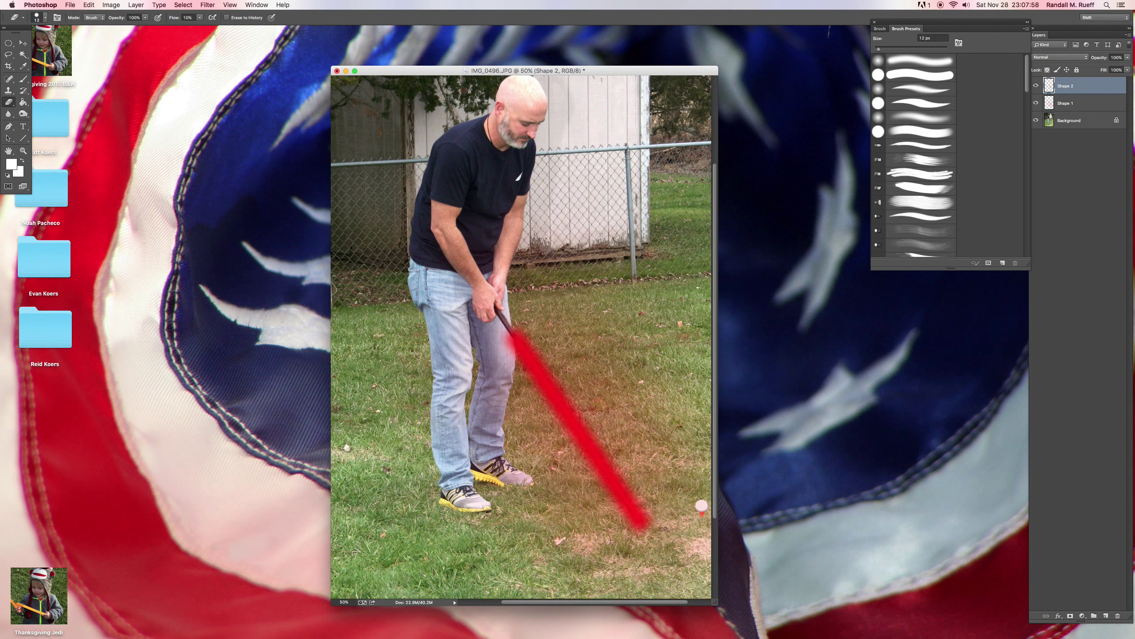
# Step: Draw a new thin white core line along the club, then bring up the Filter menu's blurs
pyautogui.click(23, 139)
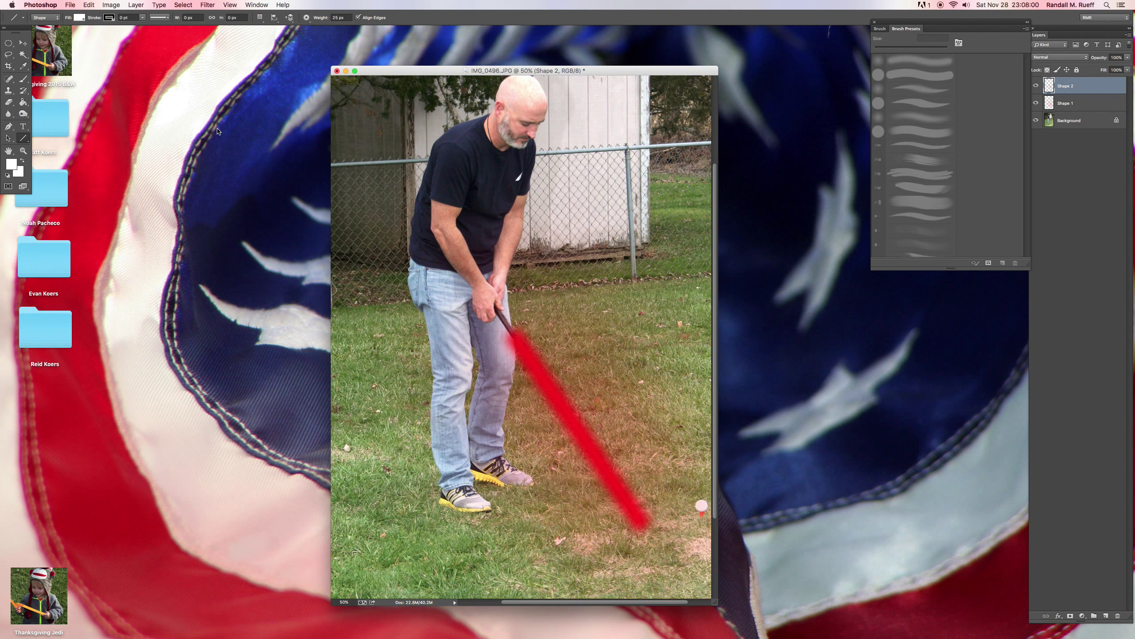
pyautogui.click(334, 17)
pyautogui.write('1')
pyautogui.press('Return')
pyautogui.moveTo(513, 333); pyautogui.dragTo(639, 522)
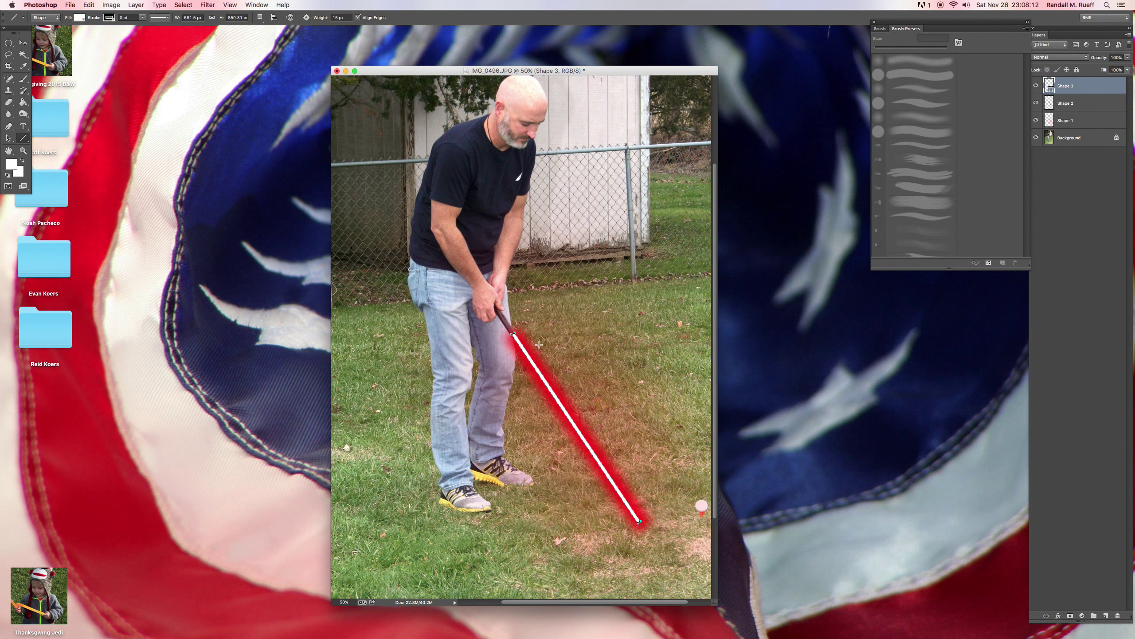
pyautogui.click(23, 43)
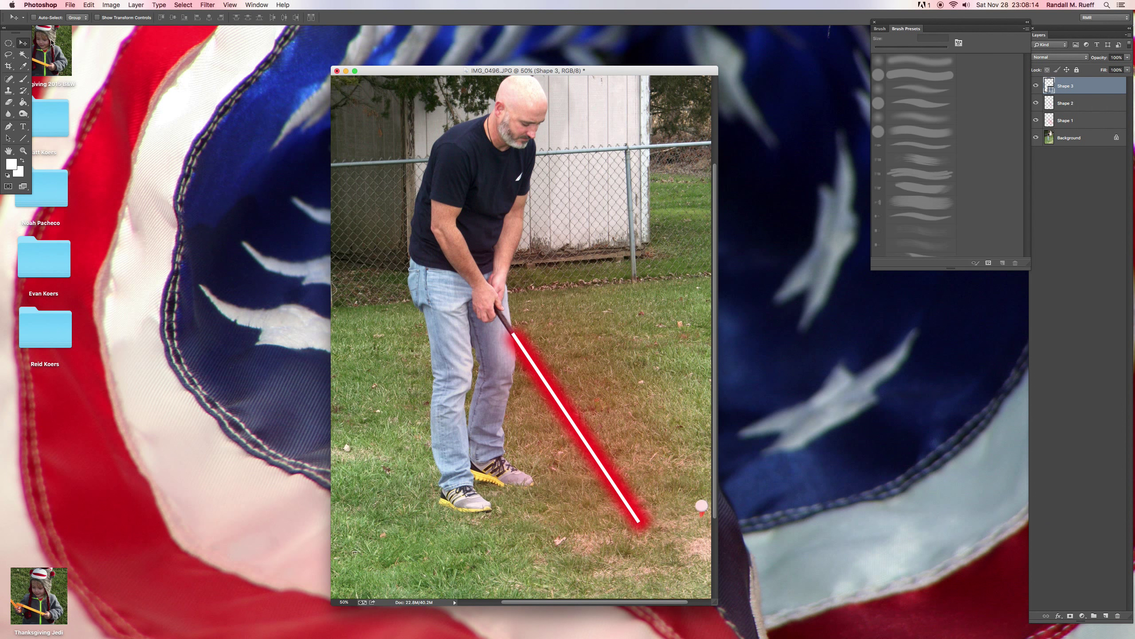
pyautogui.click(208, 5)
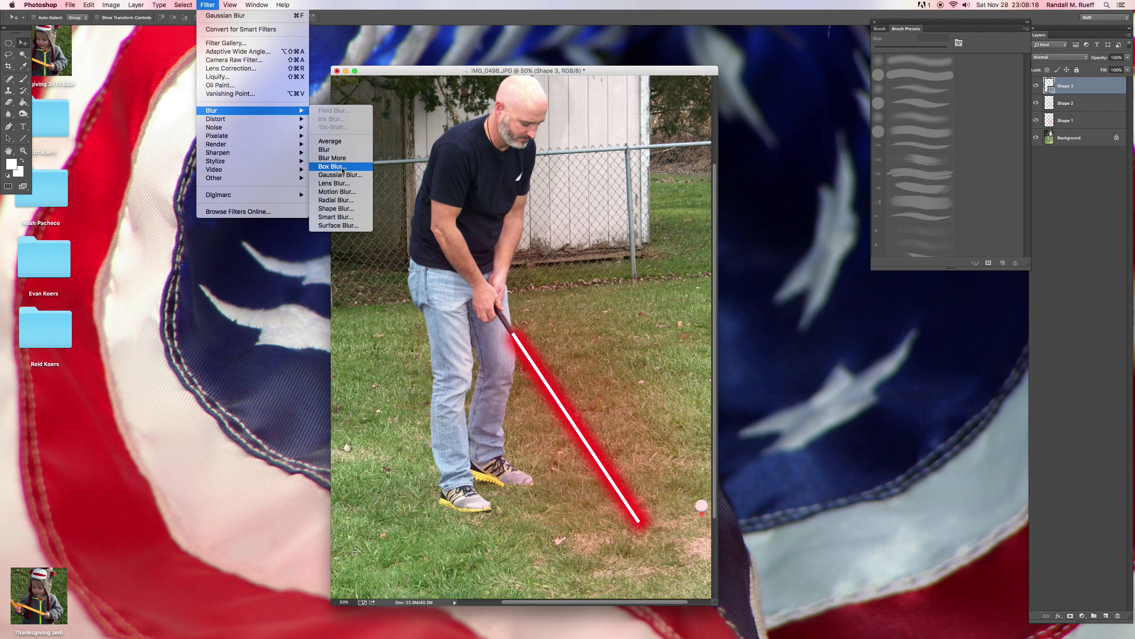
pyautogui.moveTo(211, 110)
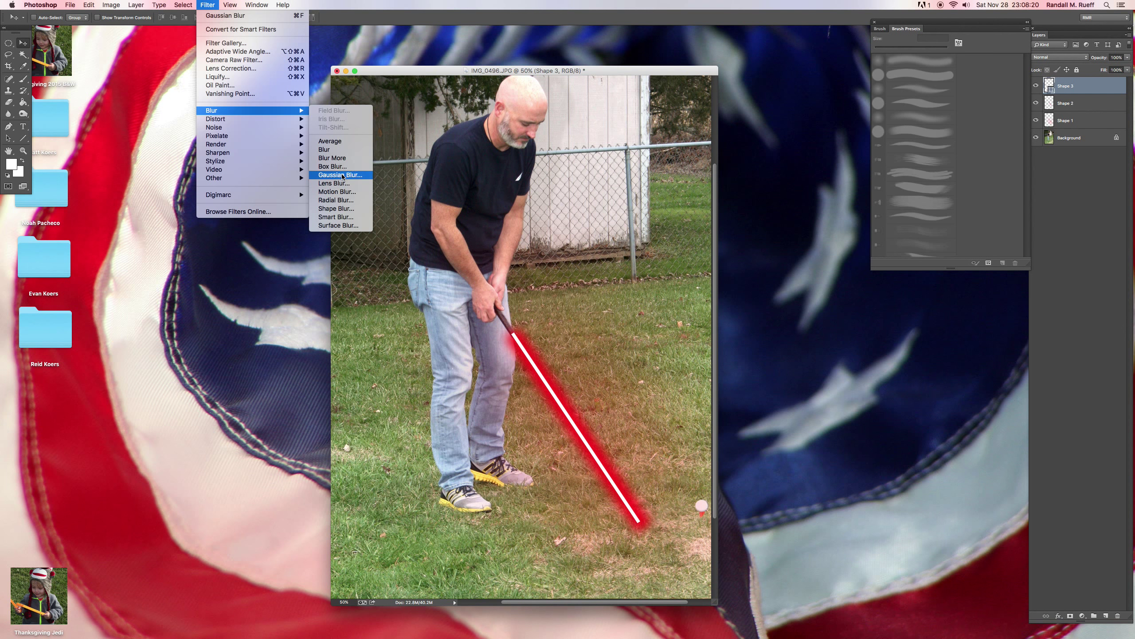
# Step: Rasterize the core shape layer and give it a 6.6-pixel Gaussian Blur
pyautogui.click(340, 175)
pyautogui.click(630, 205)
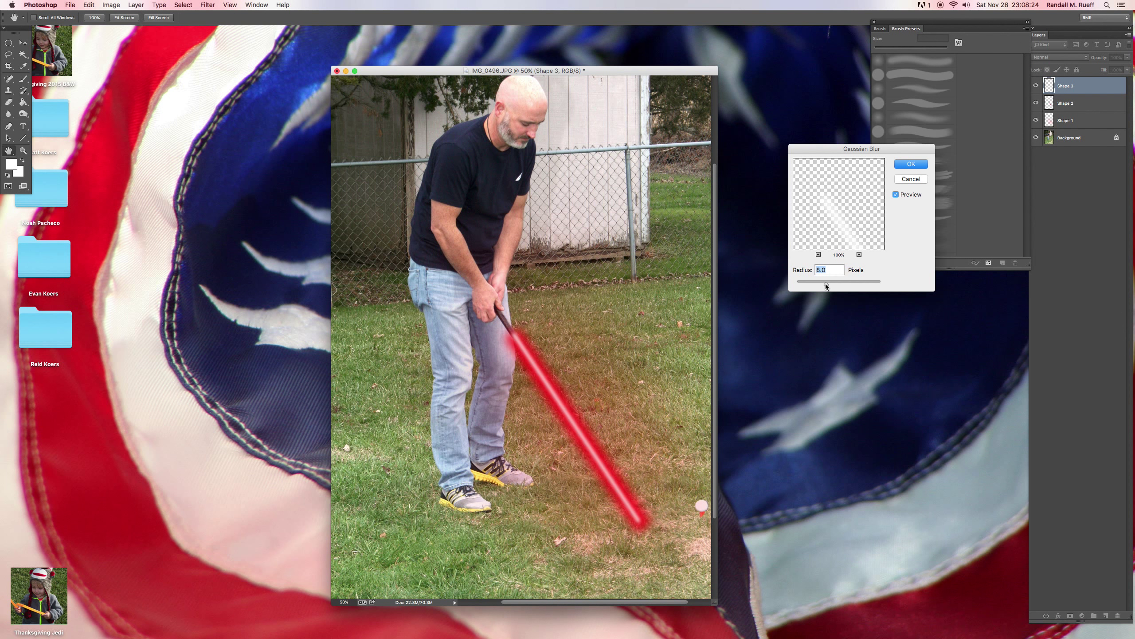
pyautogui.moveTo(827, 284); pyautogui.dragTo(825, 286)
pyautogui.click(903, 164)
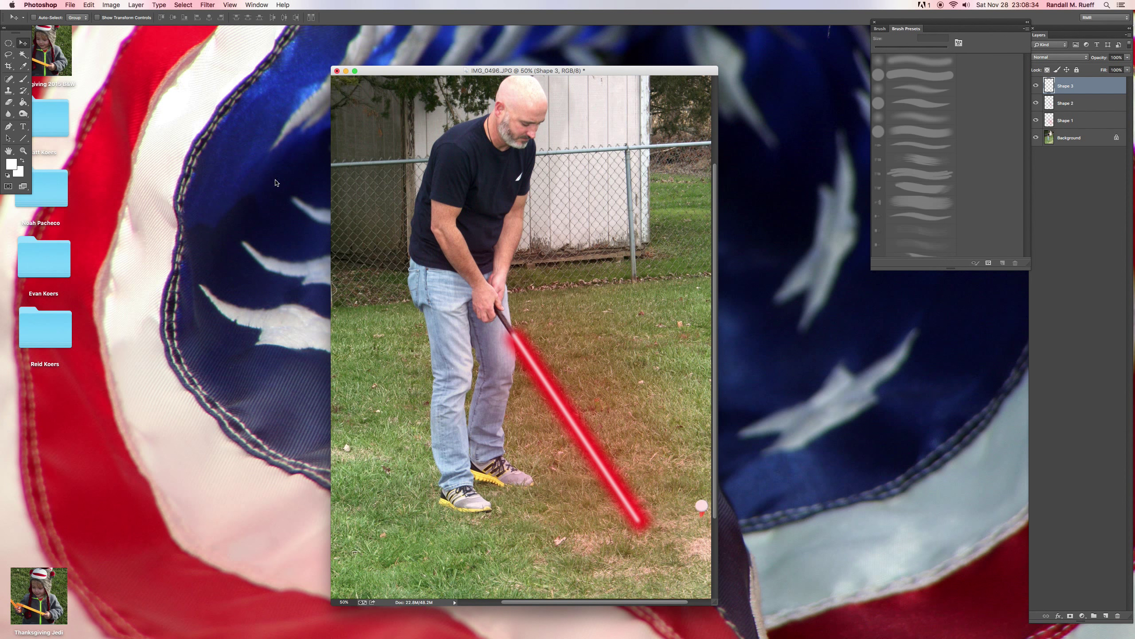
# Step: At 200% zoom, erase the red glow over the club handle, undoing the last stroke
pyautogui.click(344, 602)
pyautogui.write('20')
pyautogui.press('Return')
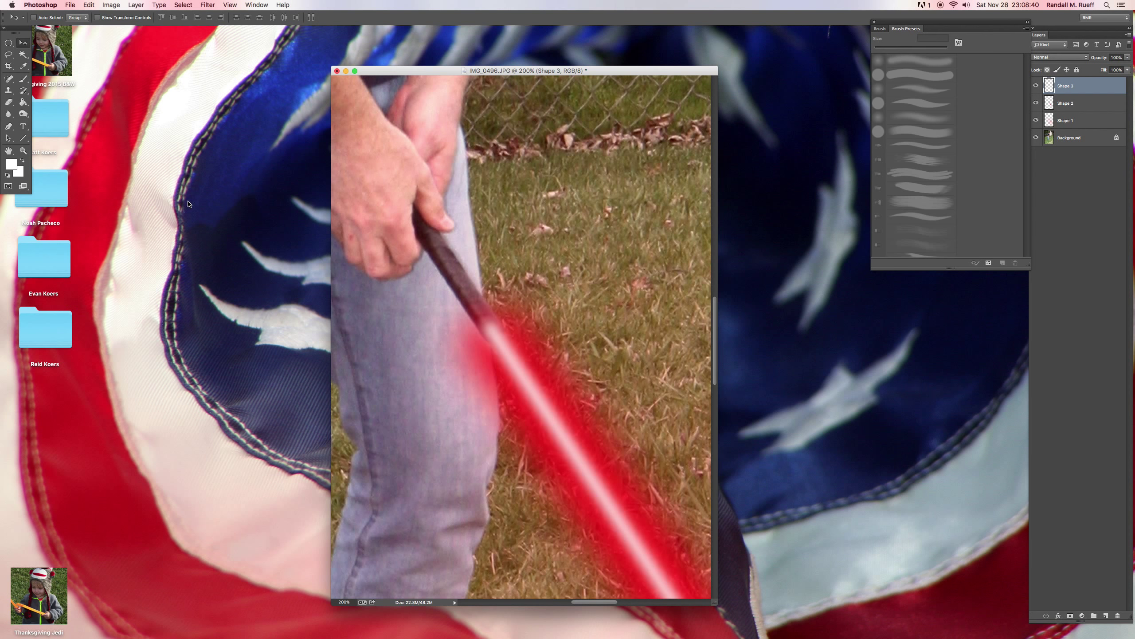
pyautogui.click(9, 102)
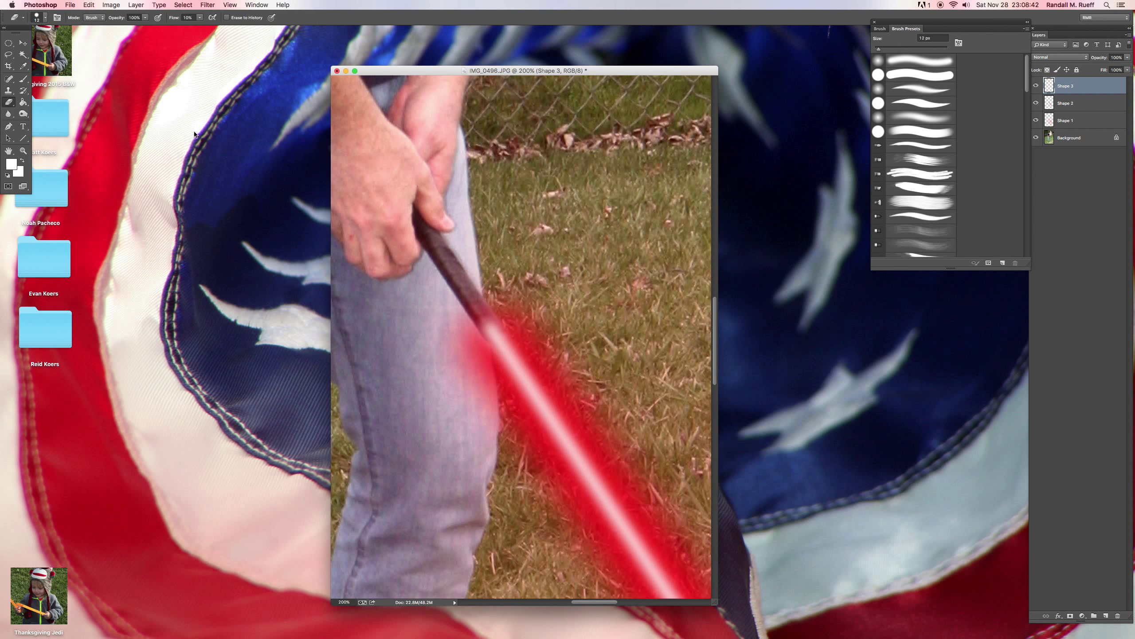
pyautogui.moveTo(497, 322)
pyautogui.mouseDown()
pyautogui.moveTo(480, 337)
pyautogui.moveTo(498, 313)
pyautogui.moveTo(487, 327)
pyautogui.mouseUp()
pyautogui.moveTo(485, 337)
pyautogui.mouseDown()
pyautogui.moveTo(505, 326)
pyautogui.moveTo(462, 352)
pyautogui.moveTo(476, 325)
pyautogui.moveTo(484, 337)
pyautogui.moveTo(489, 308)
pyautogui.mouseUp()
pyautogui.press('super+z')
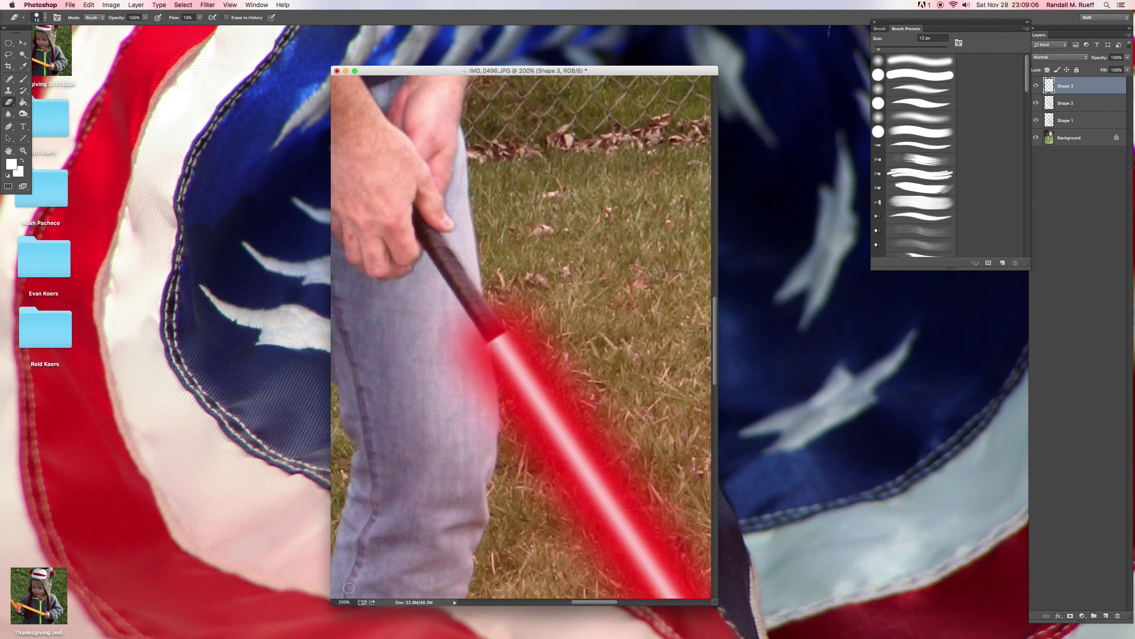
# Step: Zoom back out through 100% to 50% to view the whole photo
pyautogui.click(343, 601)
pyautogui.write('1')
pyautogui.press('Return')
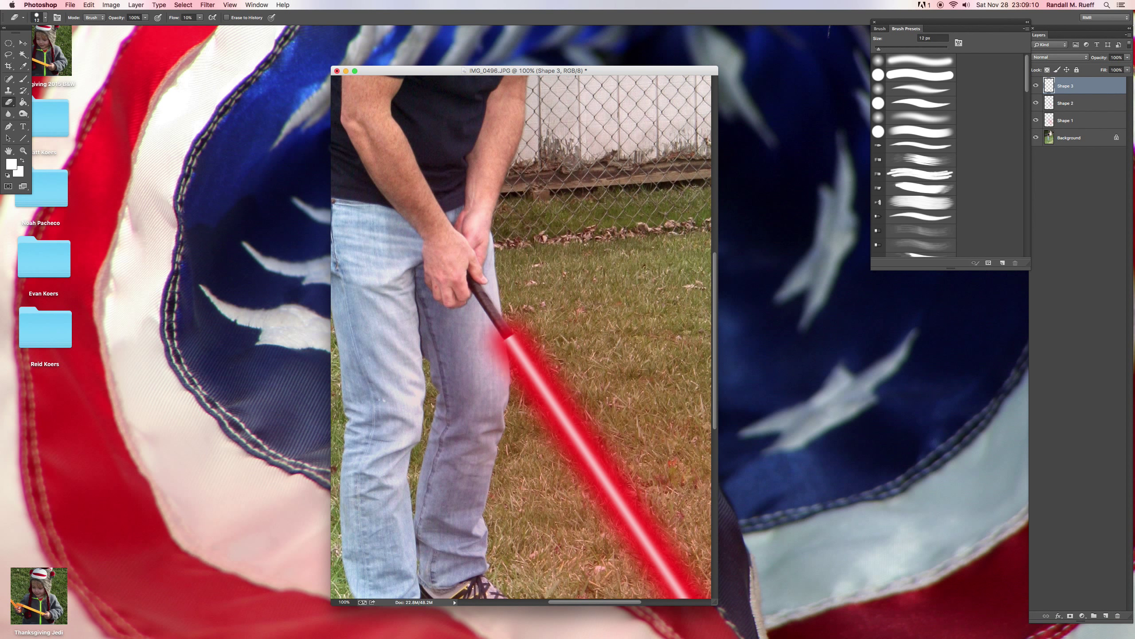
pyautogui.click(342, 602)
pyautogui.write('50')
pyautogui.press('Return')
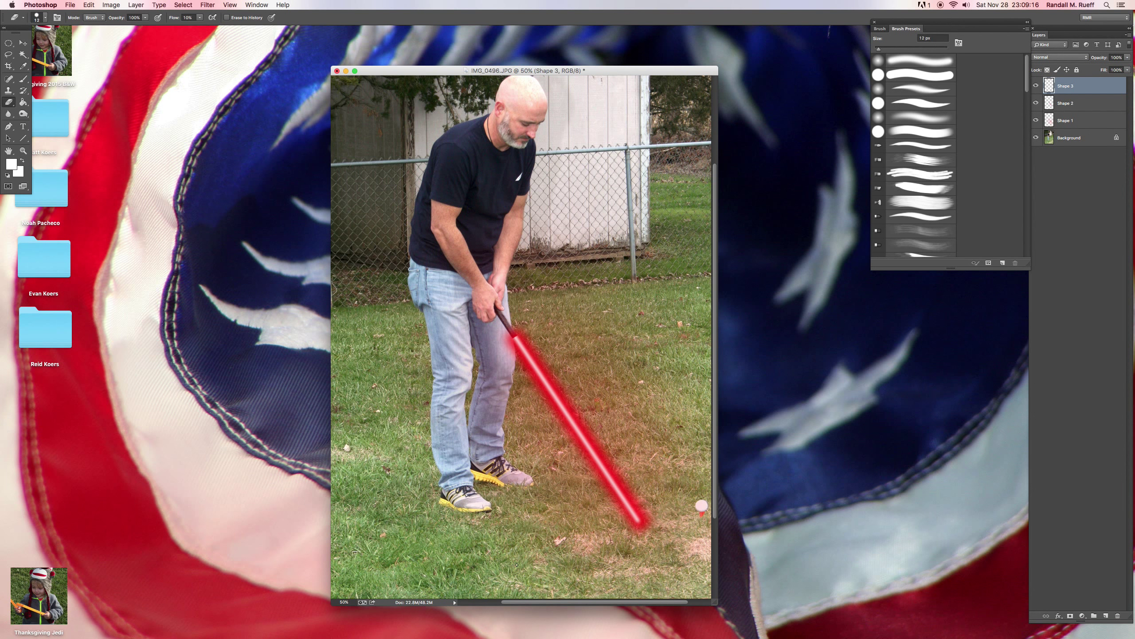
# Step: Select Shape 2, merge all visible layers into the Background, and save IMG_0496.JPG
pyautogui.click(1080, 104)
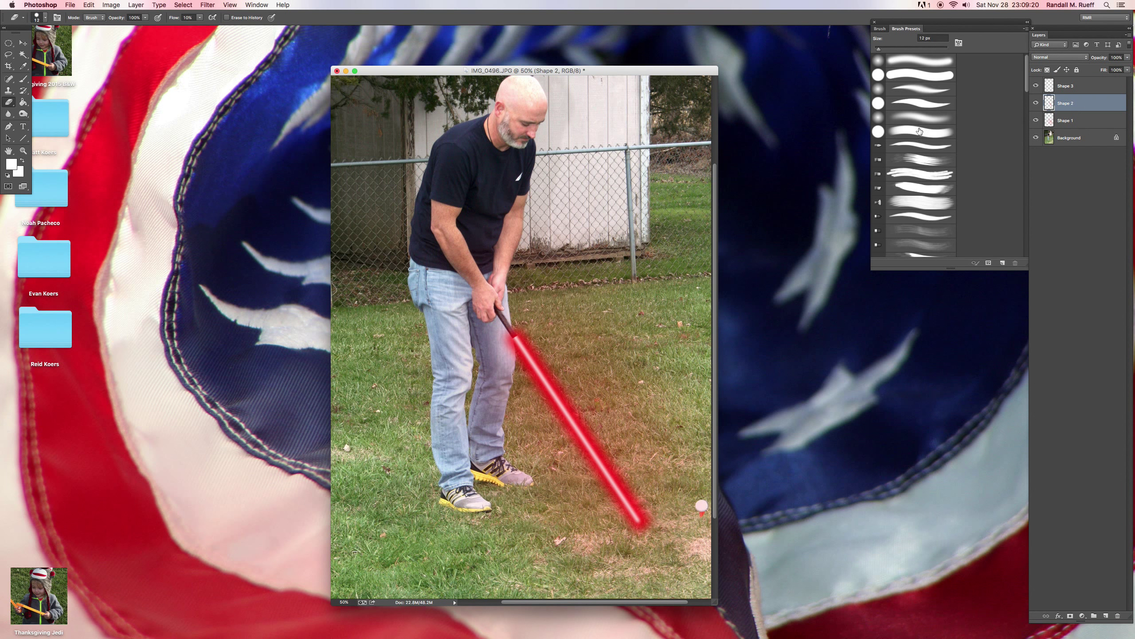
pyautogui.click(23, 44)
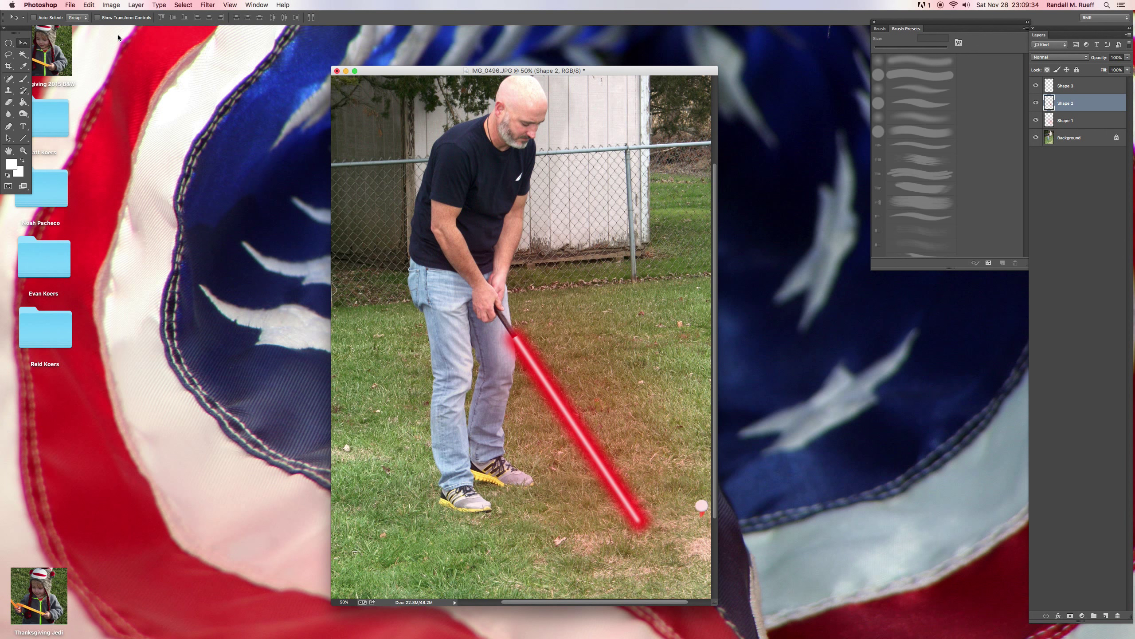
pyautogui.click(134, 5)
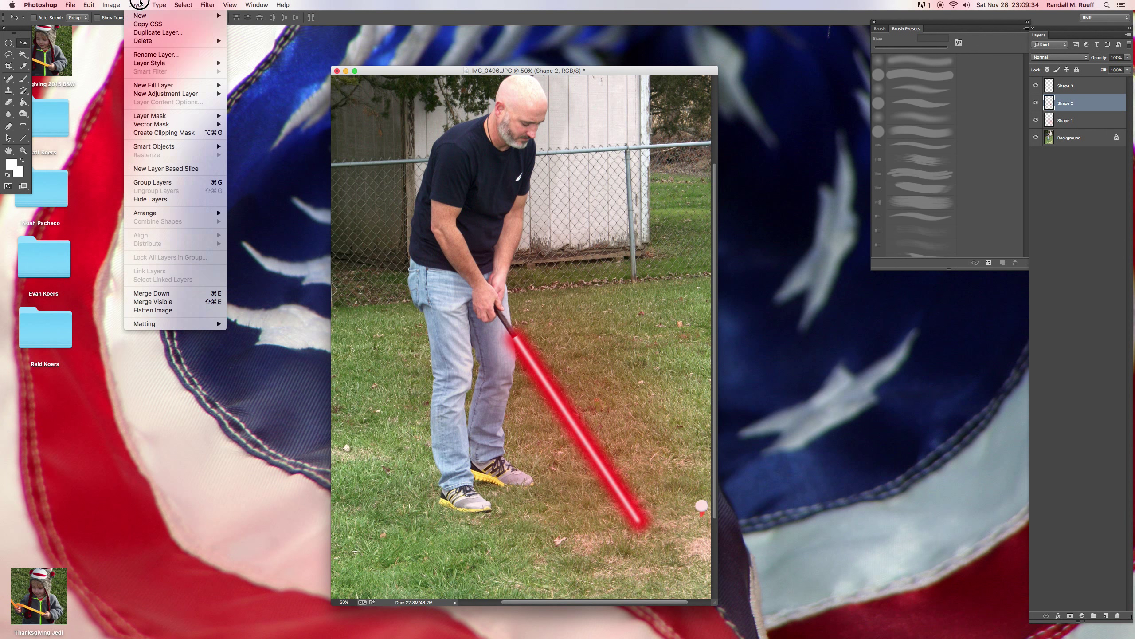
pyautogui.click(151, 310)
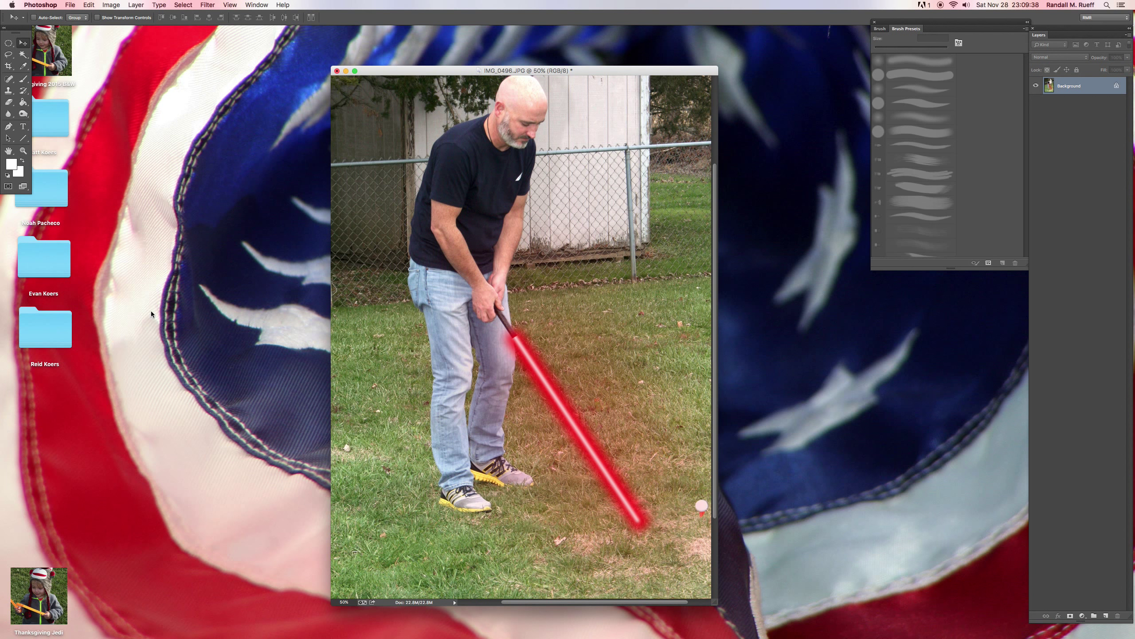
pyautogui.hotkey('ctrl', 's')
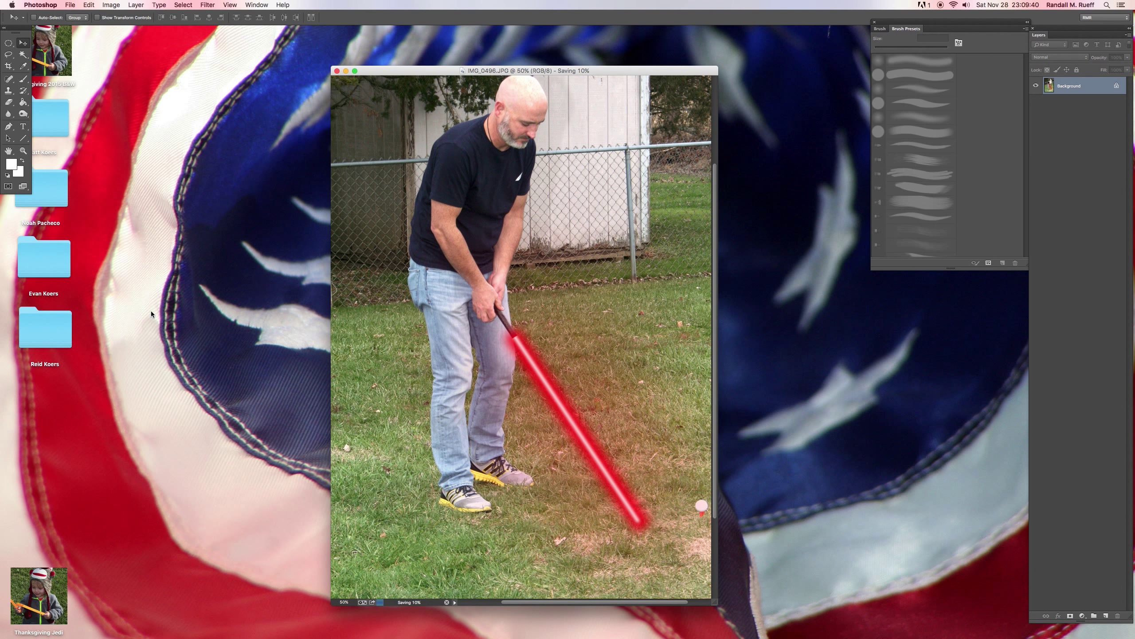
# Step: Move and enlarge the photo window, then set the zoom to 33% so the photo fits
pyautogui.moveTo(384, 70); pyautogui.dragTo(236, 36)
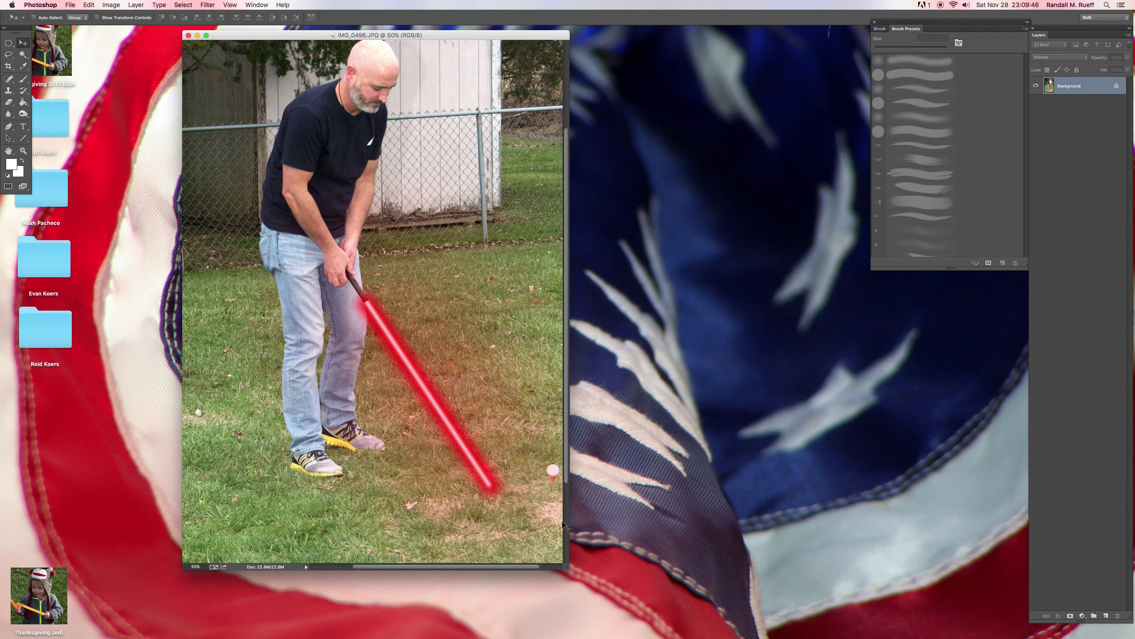
pyautogui.moveTo(566, 566)
pyautogui.mouseDown()
pyautogui.moveTo(809, 584)
pyautogui.moveTo(807, 530)
pyautogui.mouseUp()
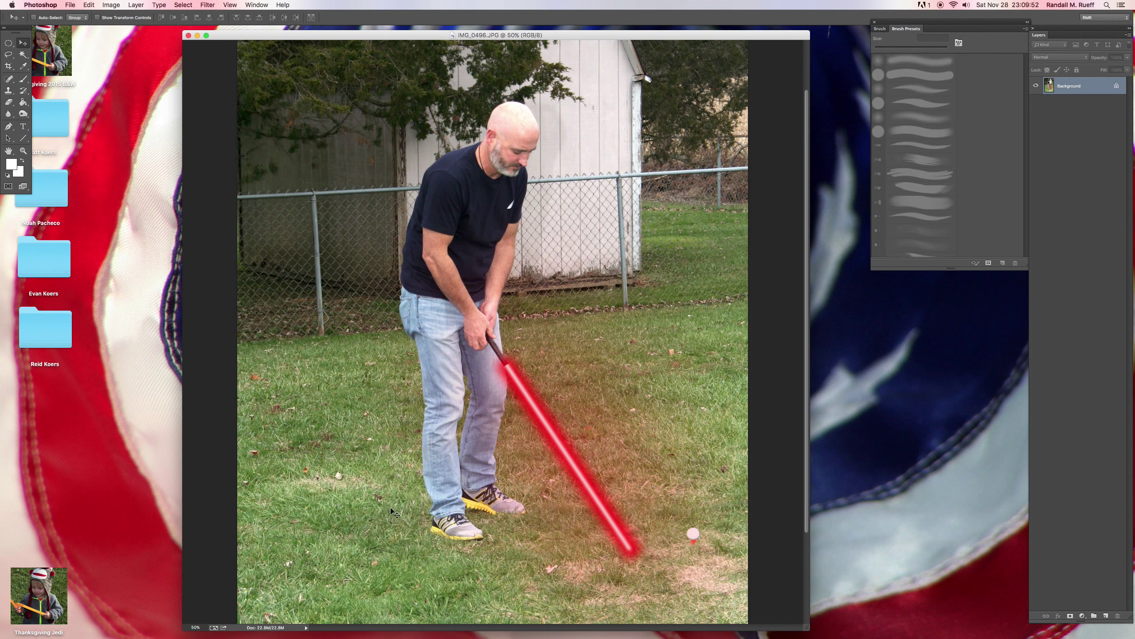
pyautogui.doubleClick(192, 627)
pyautogui.write('25')
pyautogui.press('Return')
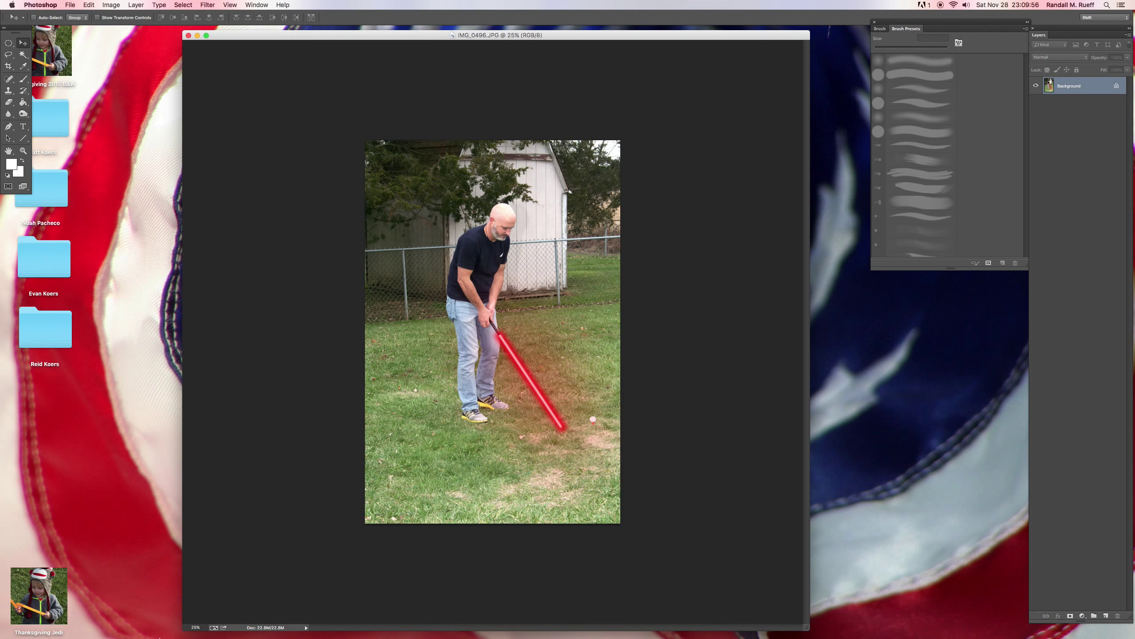
pyautogui.doubleClick(192, 626)
pyautogui.write('33')
pyautogui.press('Return')
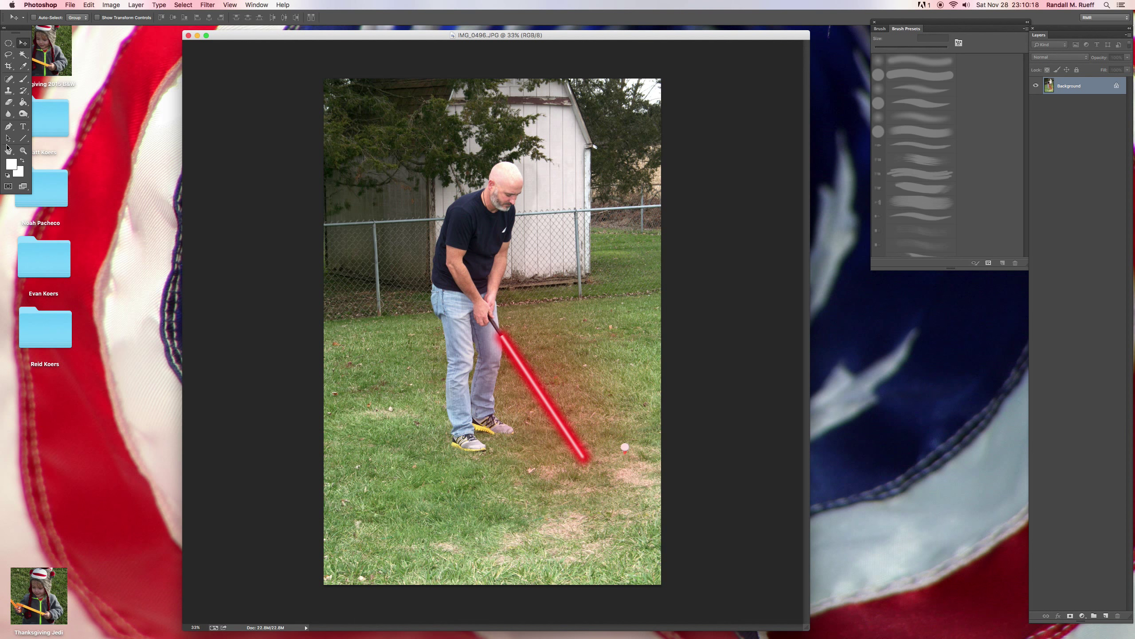
pyautogui.click(7, 67)
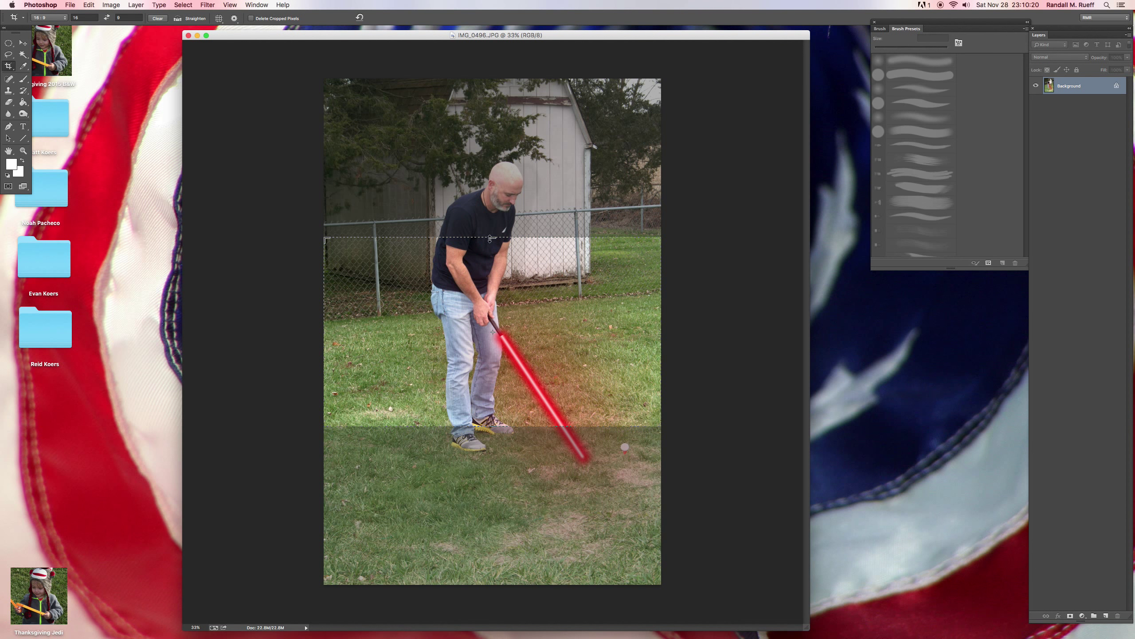
# Step: Crop without a fixed ratio, trimming the lawn below the feet and a sliver off the top
pyautogui.click(158, 18)
pyautogui.moveTo(492, 237); pyautogui.dragTo(491, 165)
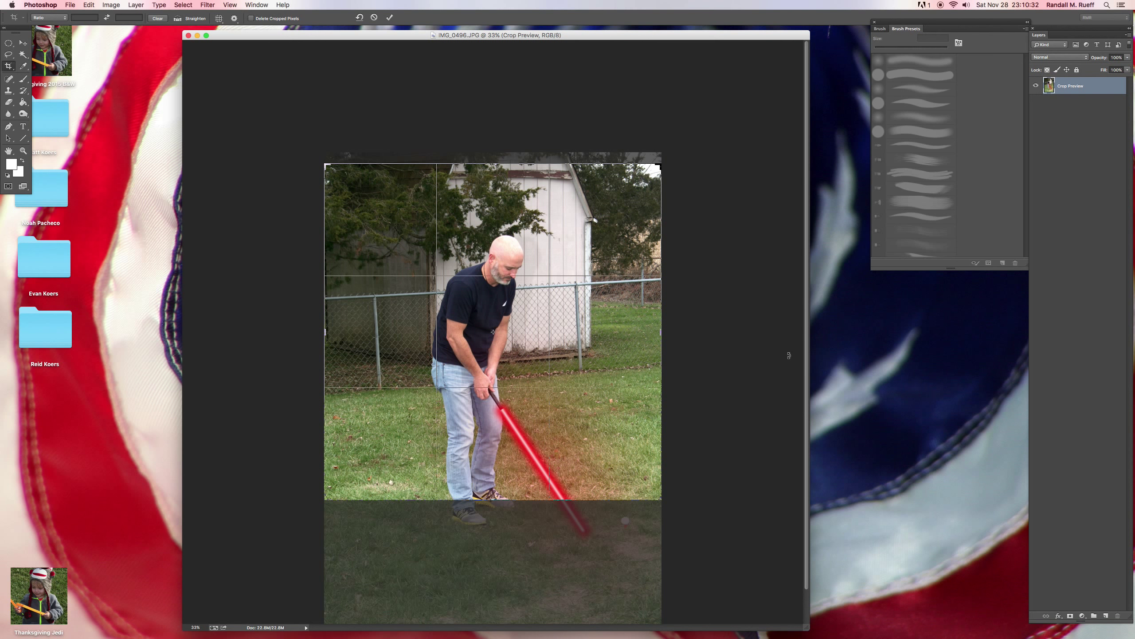
pyautogui.scroll(-3, 800, 358)
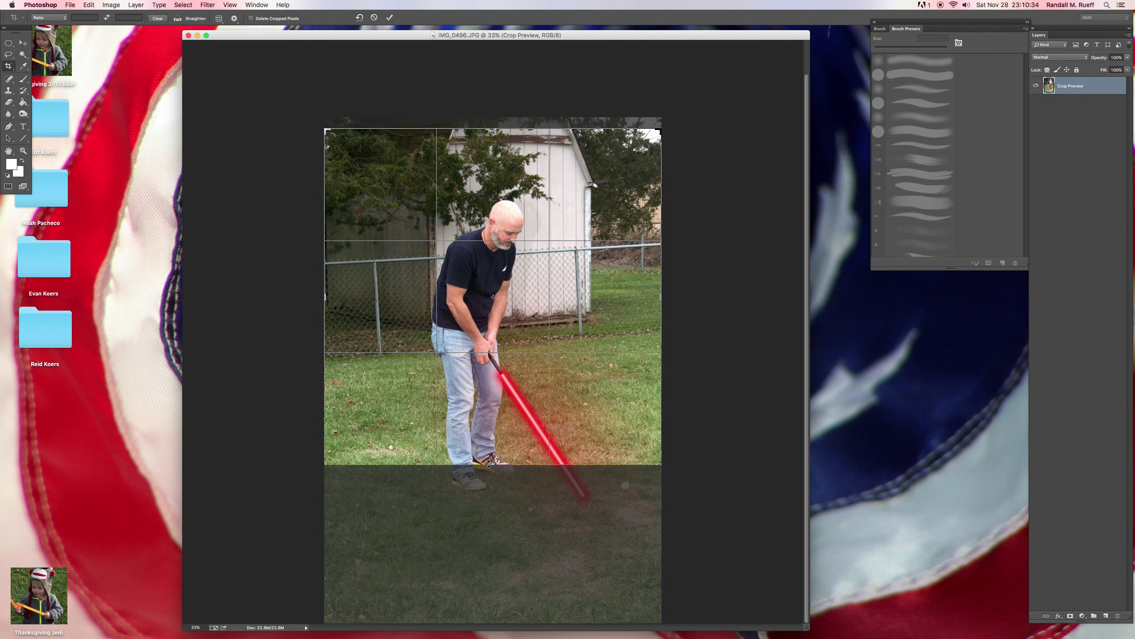
pyautogui.moveTo(489, 464); pyautogui.dragTo(493, 492)
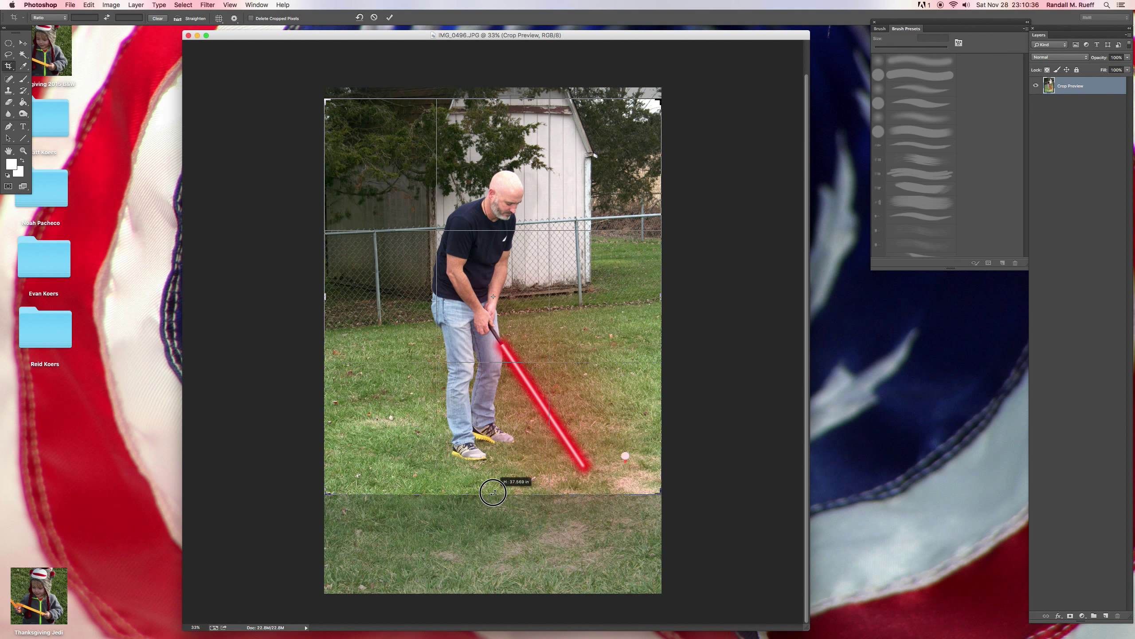
pyautogui.moveTo(493, 492); pyautogui.dragTo(494, 490)
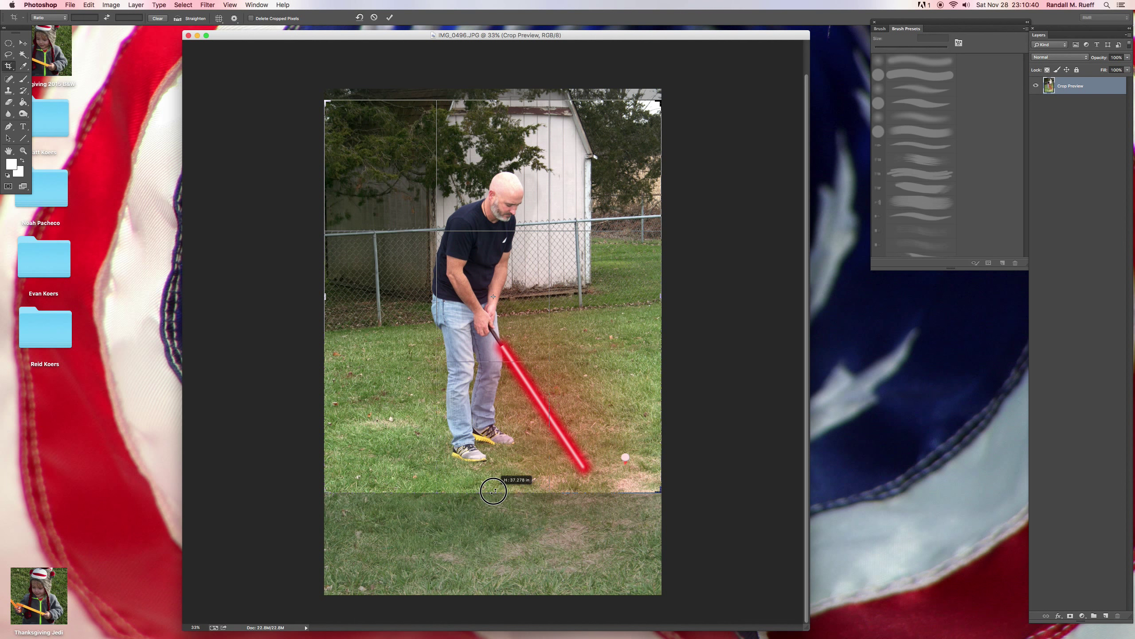
pyautogui.moveTo(494, 490); pyautogui.dragTo(493, 492)
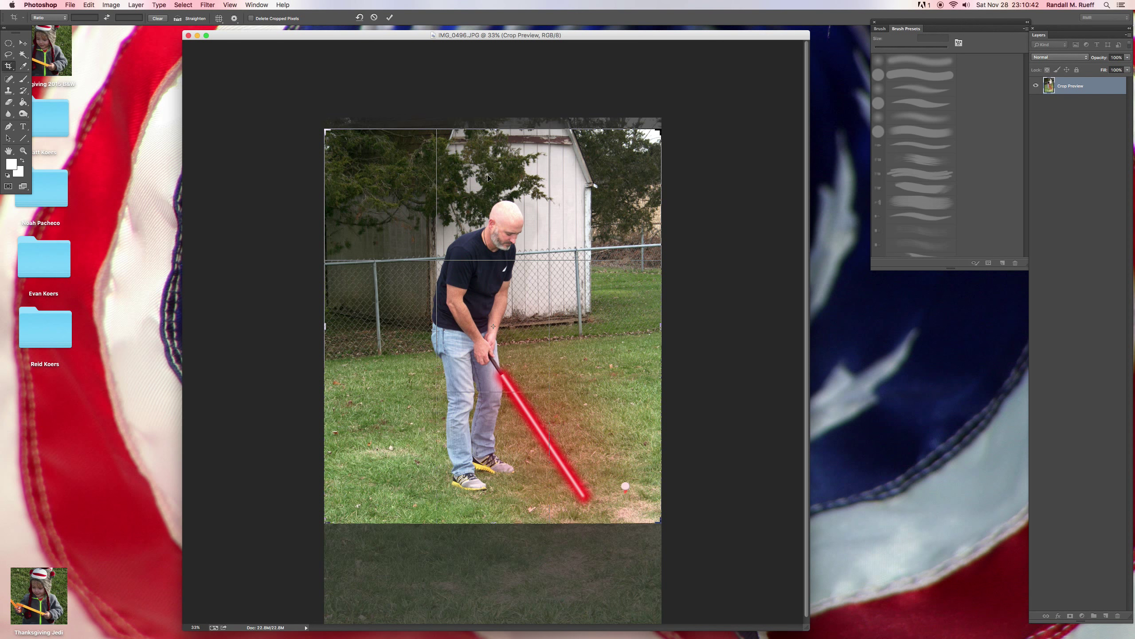
pyautogui.moveTo(488, 128); pyautogui.dragTo(491, 157)
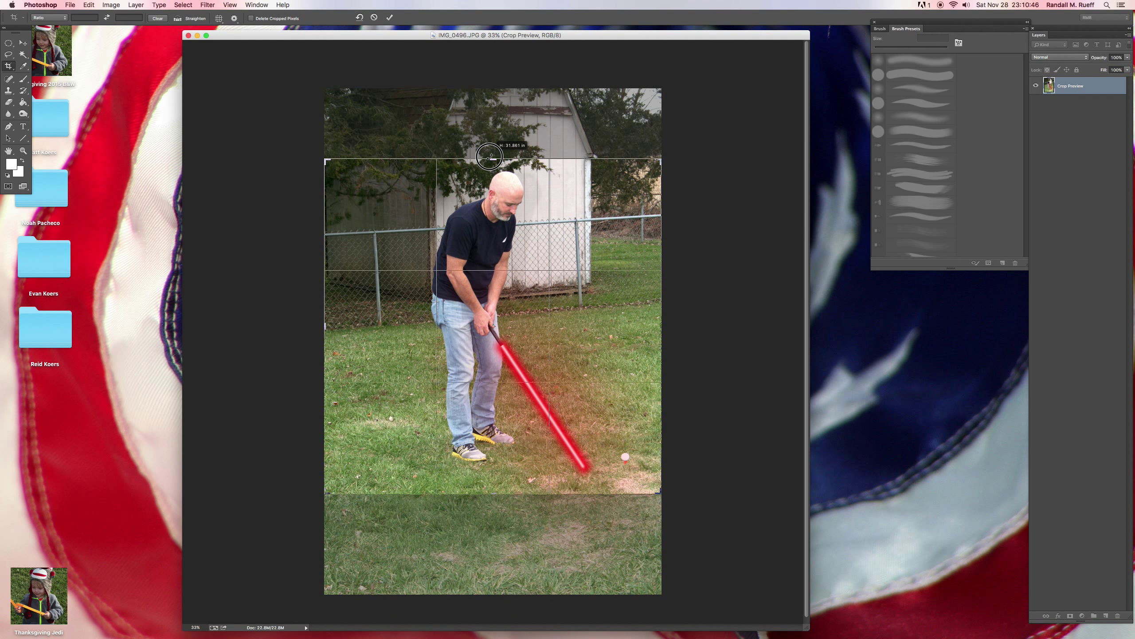
pyautogui.moveTo(490, 157); pyautogui.dragTo(491, 156)
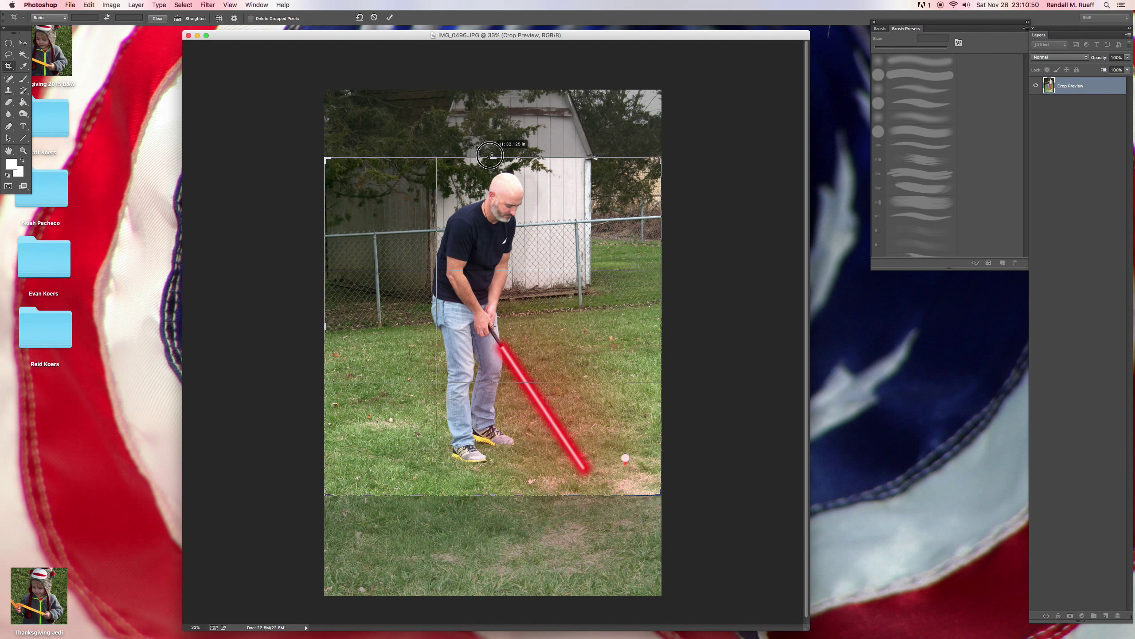
pyautogui.moveTo(490, 155); pyautogui.dragTo(491, 156)
pyautogui.moveTo(490, 156); pyautogui.dragTo(490, 128)
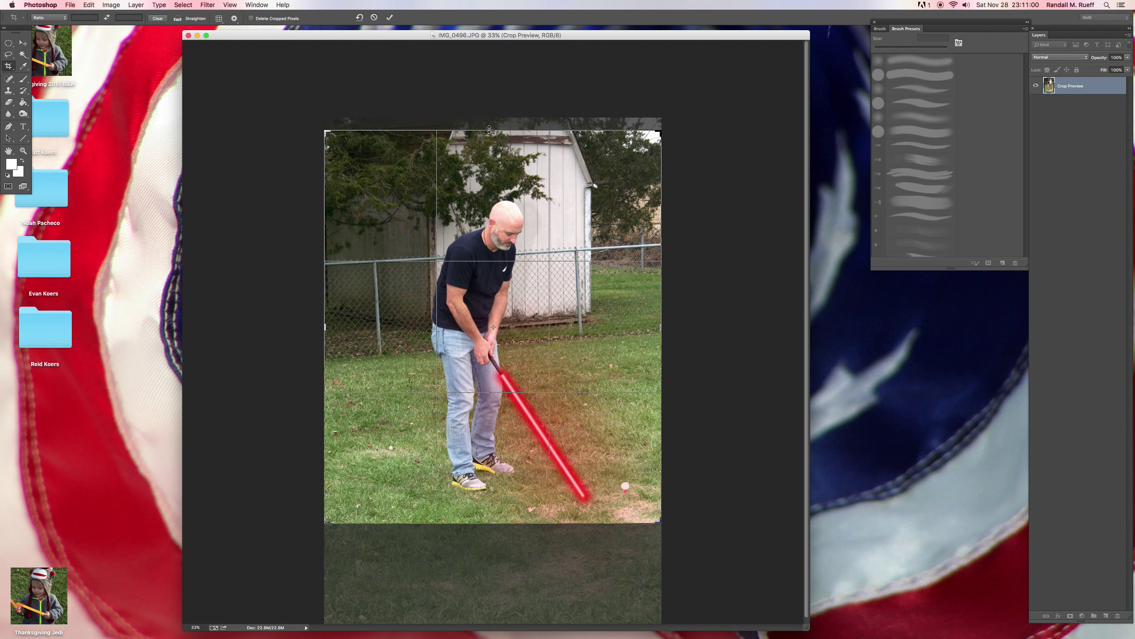
pyautogui.press('Return')
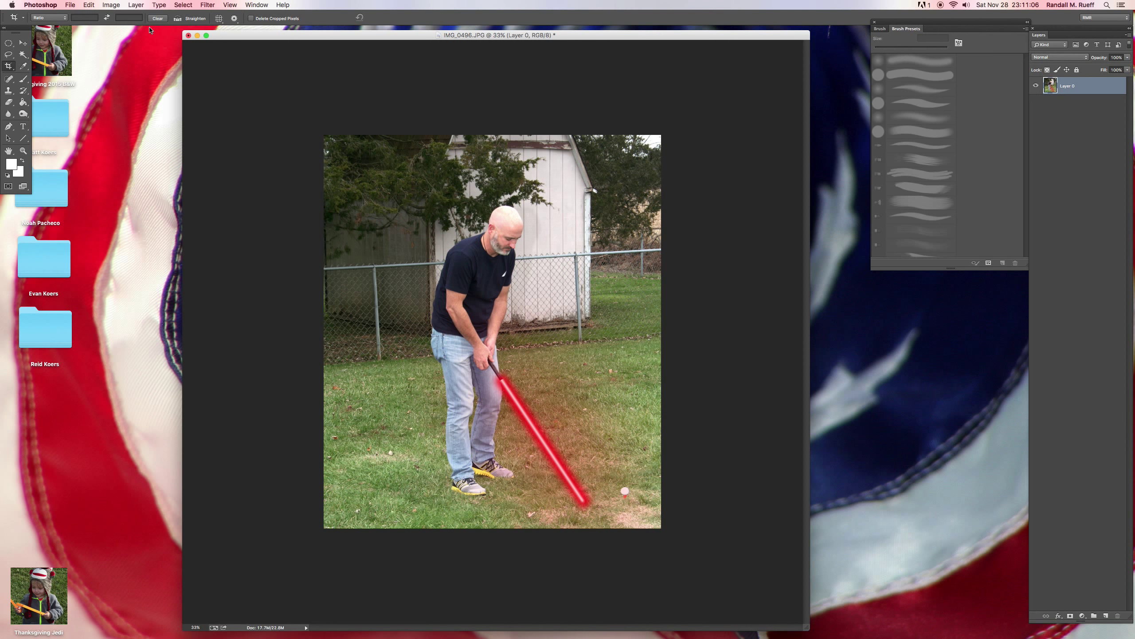
# Step: Flatten the cropped image, close IMG_0496.JPG, and bring up the Quit Photoshop option
pyautogui.click(143, 4)
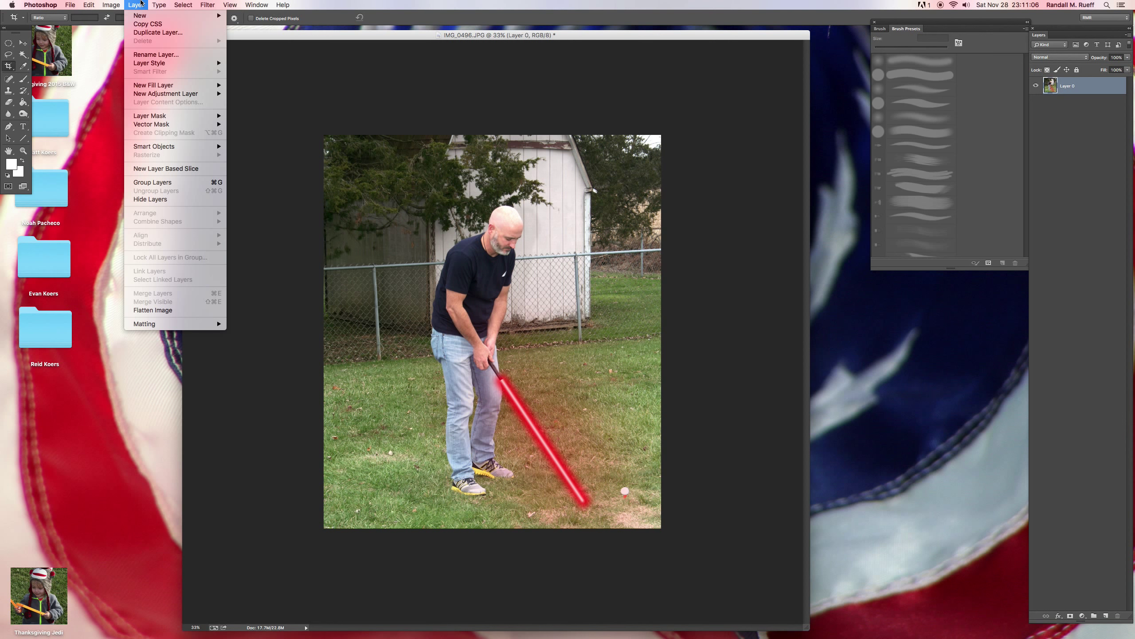
pyautogui.click(162, 311)
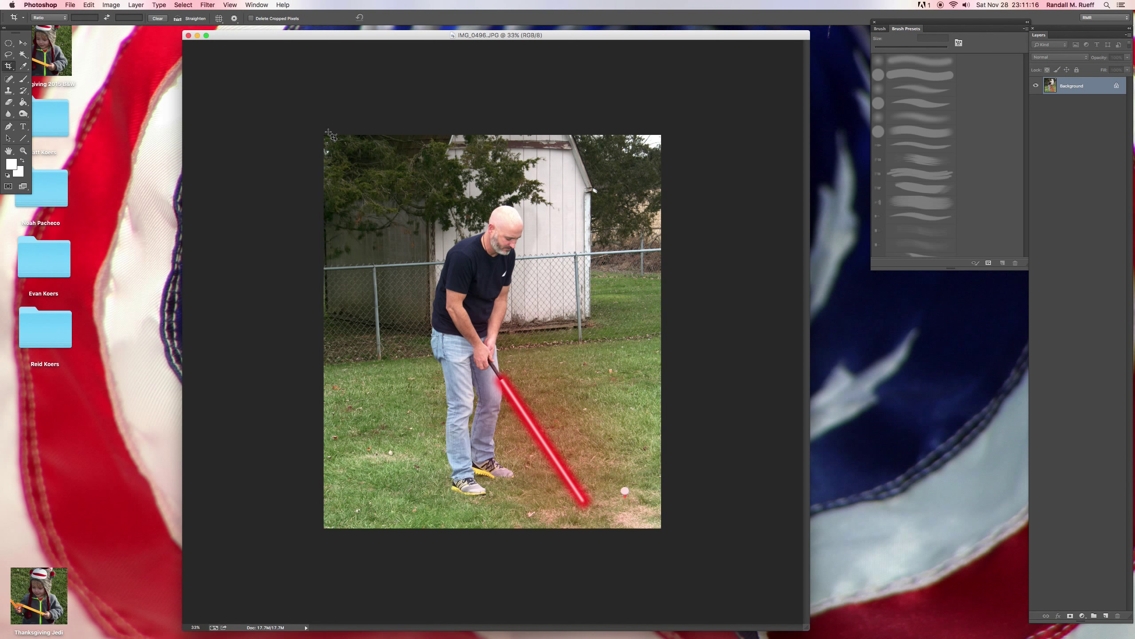
pyautogui.click(188, 35)
pyautogui.click(40, 5)
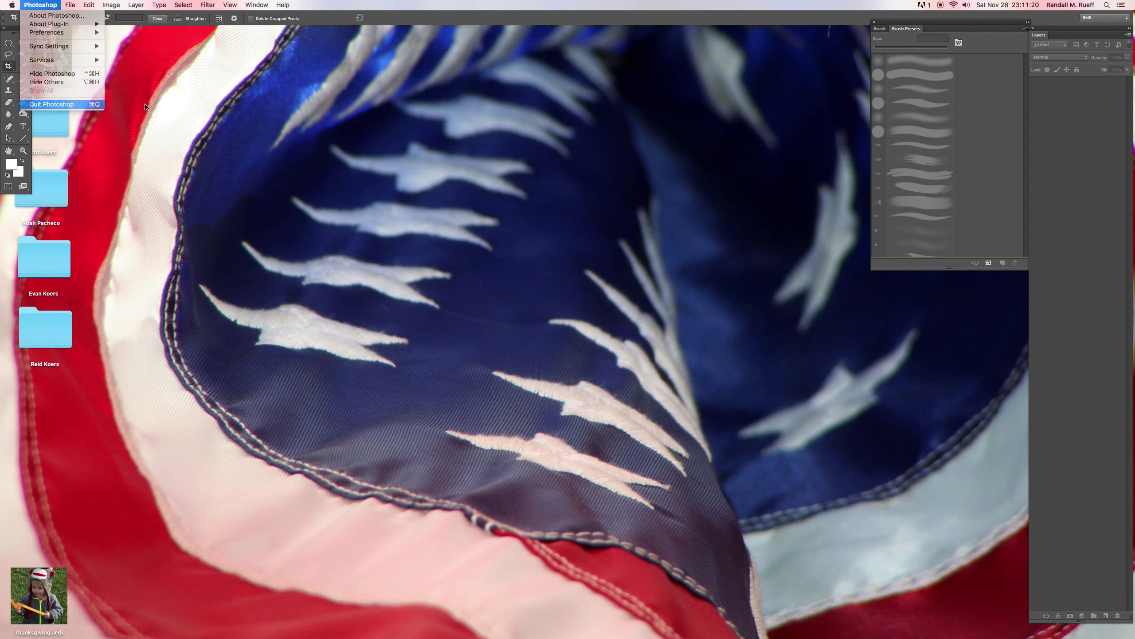